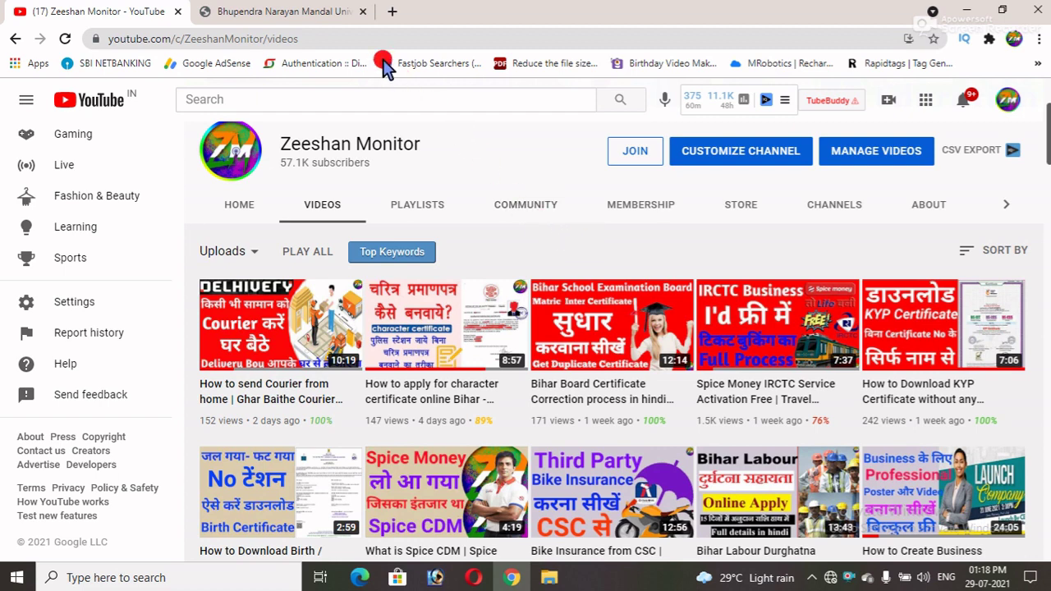
Open the online request form for degree certificate, provisional certificate, marks sheet or migration from the Bhupendra Narayan Mandal University site
left_click(310, 20)
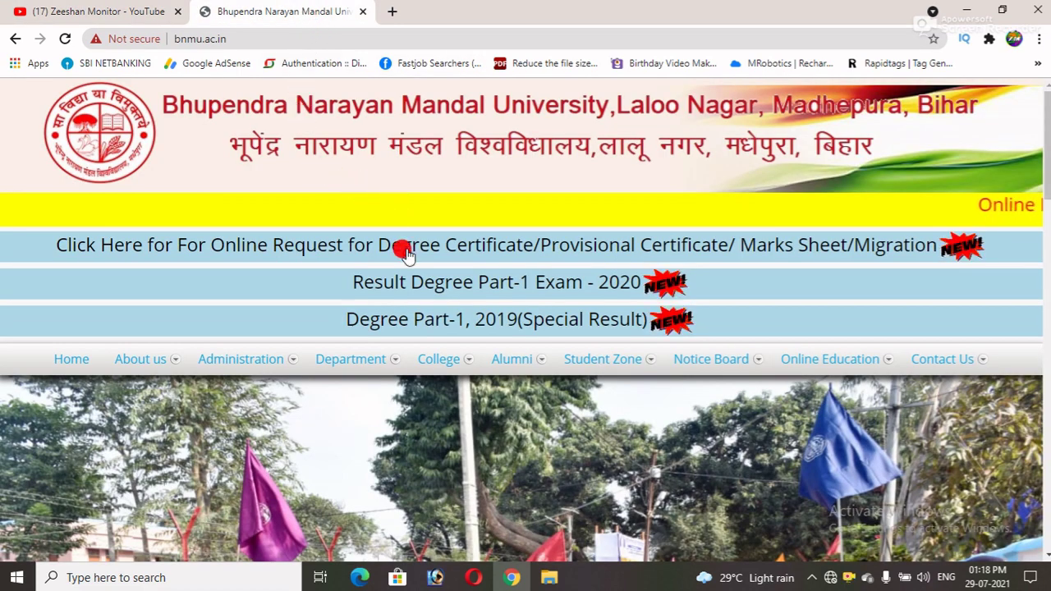
mouse_move(438, 361)
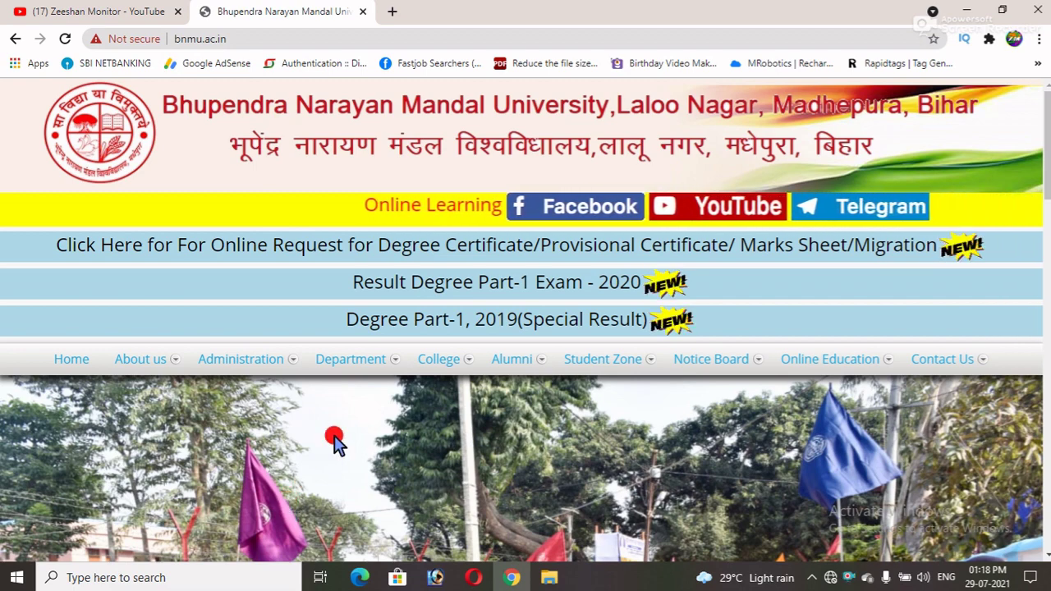
mouse_move(351, 359)
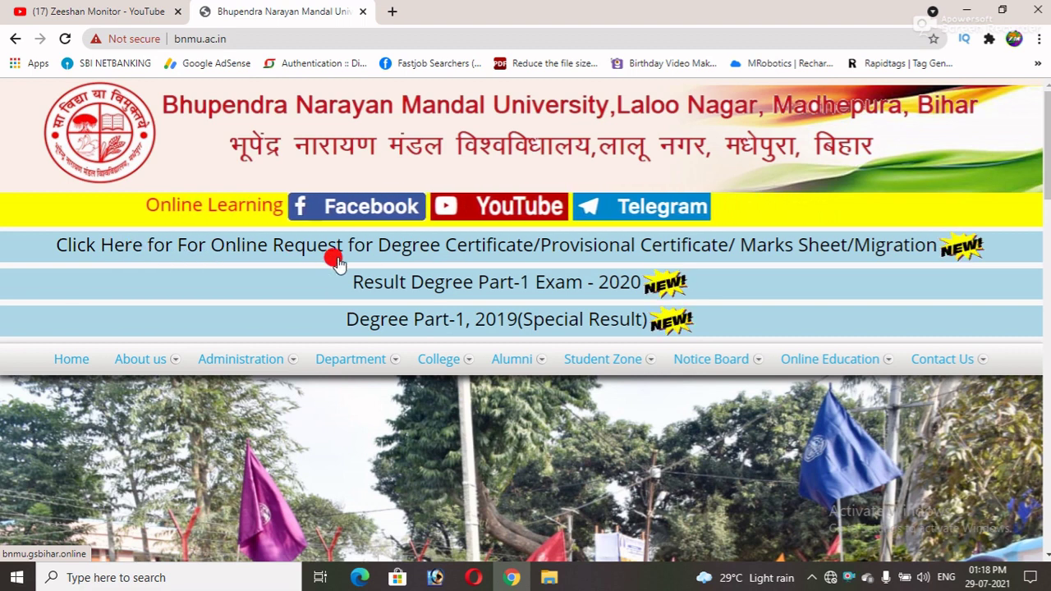
left_click(457, 251)
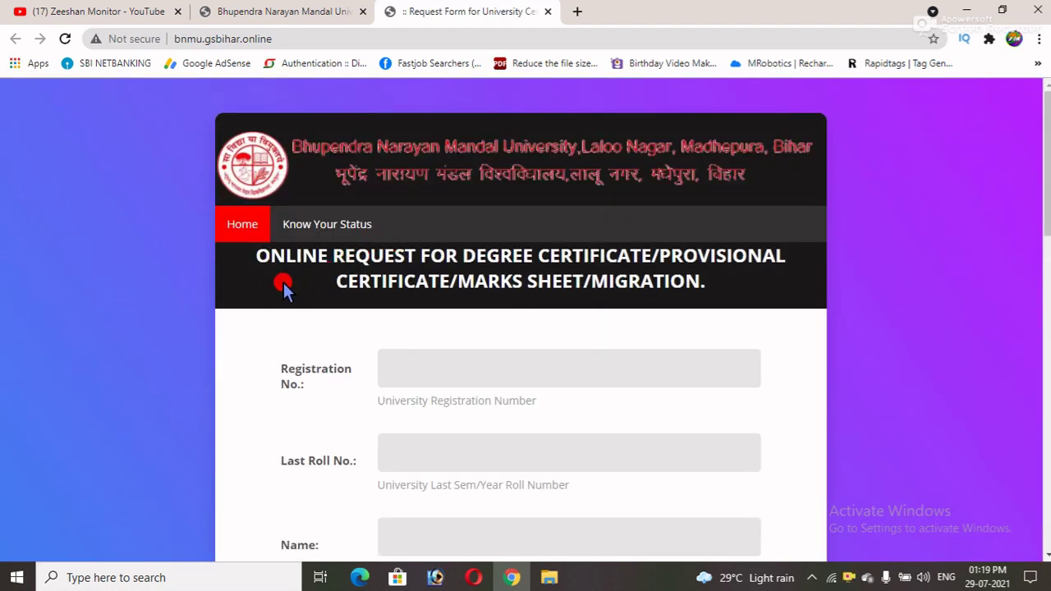
Examine the Registration No., Last Roll No., English name and Hindi name fields of the request form
scroll(282, 292, "down", 1)
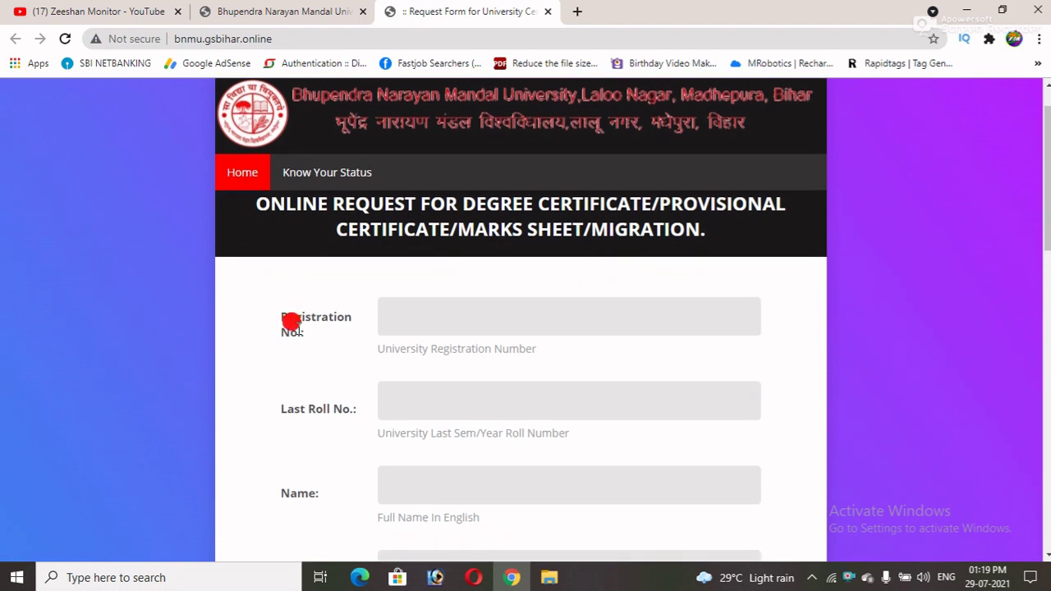
left_click_drag(290, 333, 306, 336)
left_click(356, 337)
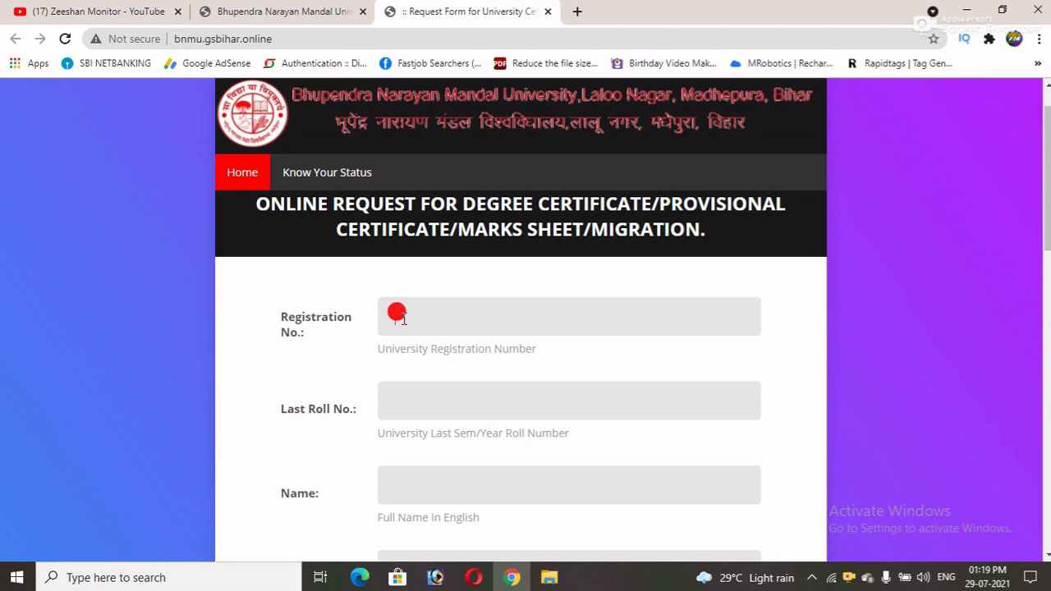
scroll(403, 318, "down", 1)
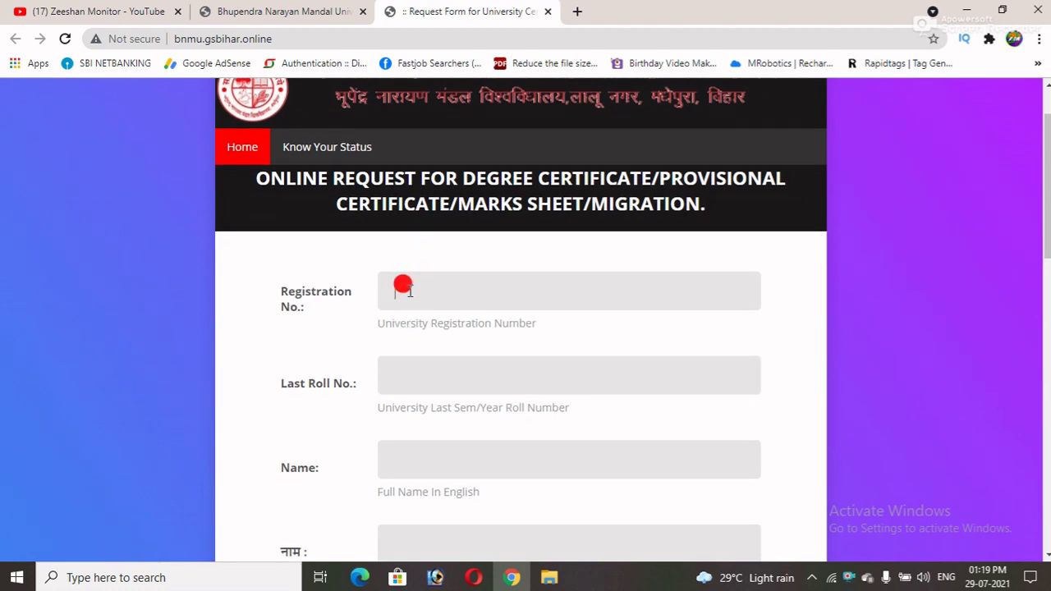
scroll(403, 284, "down", 2)
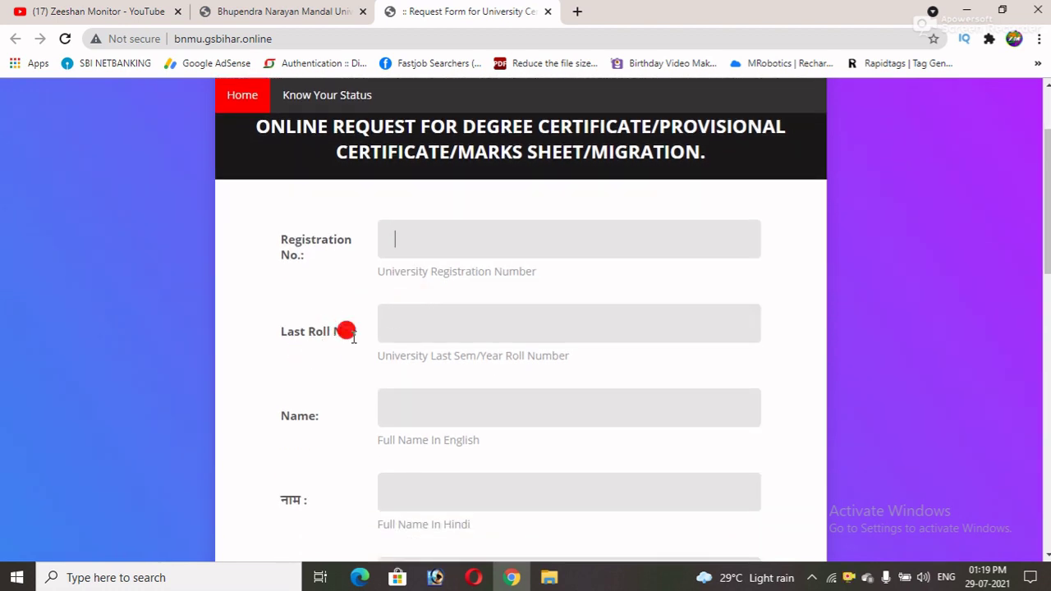
left_click(411, 327)
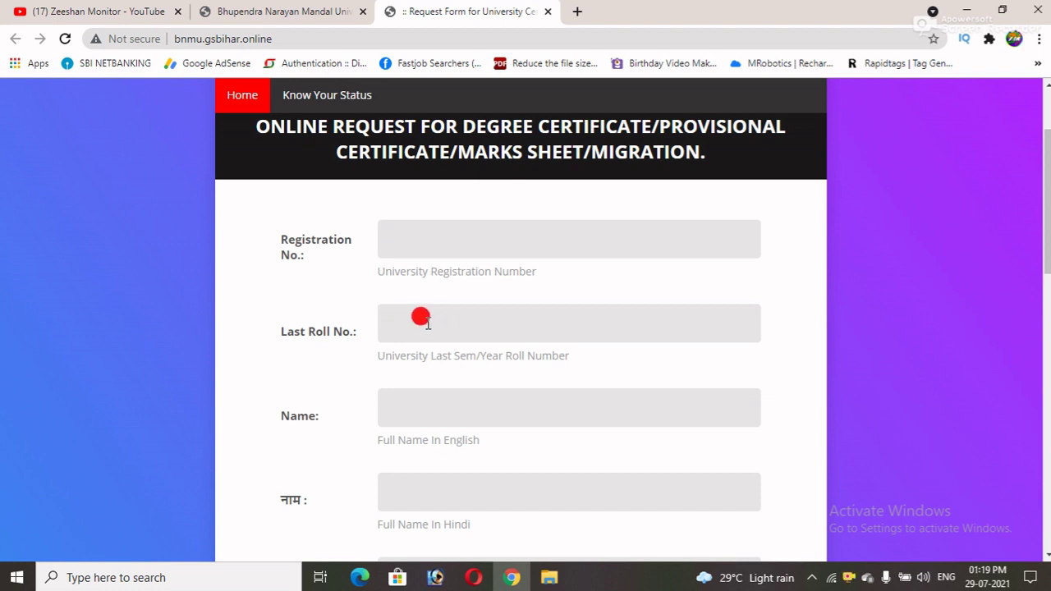
scroll(420, 317, "down", 1)
left_click(420, 306)
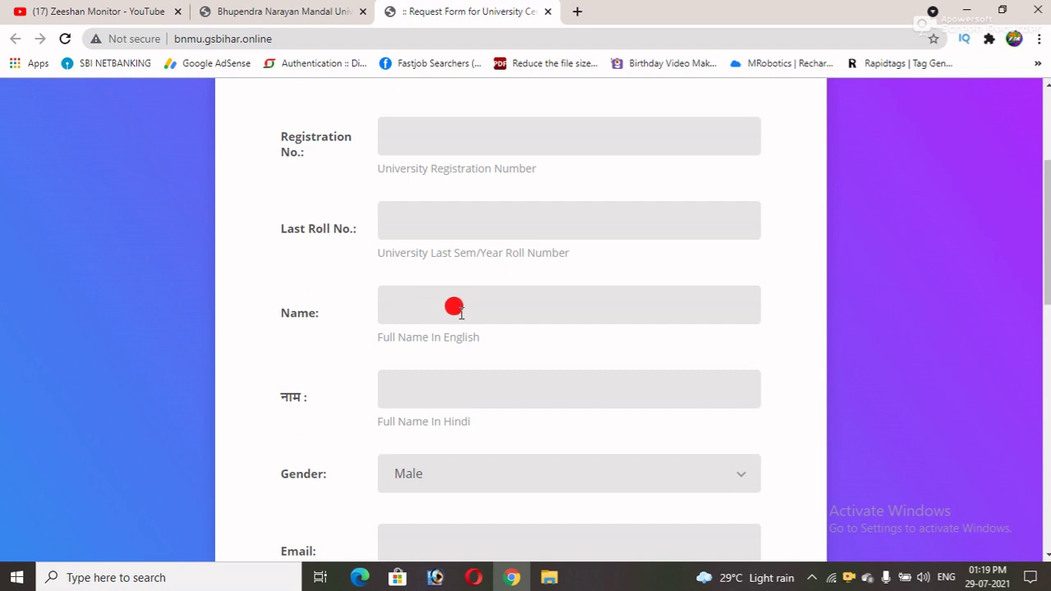
scroll(468, 317, "down", 1)
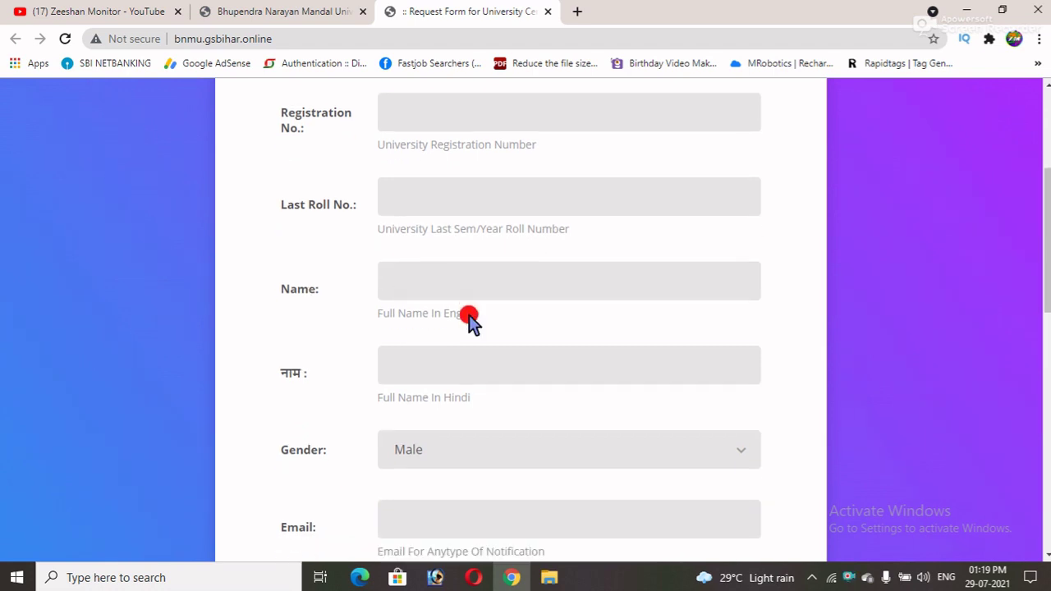
left_click(431, 341)
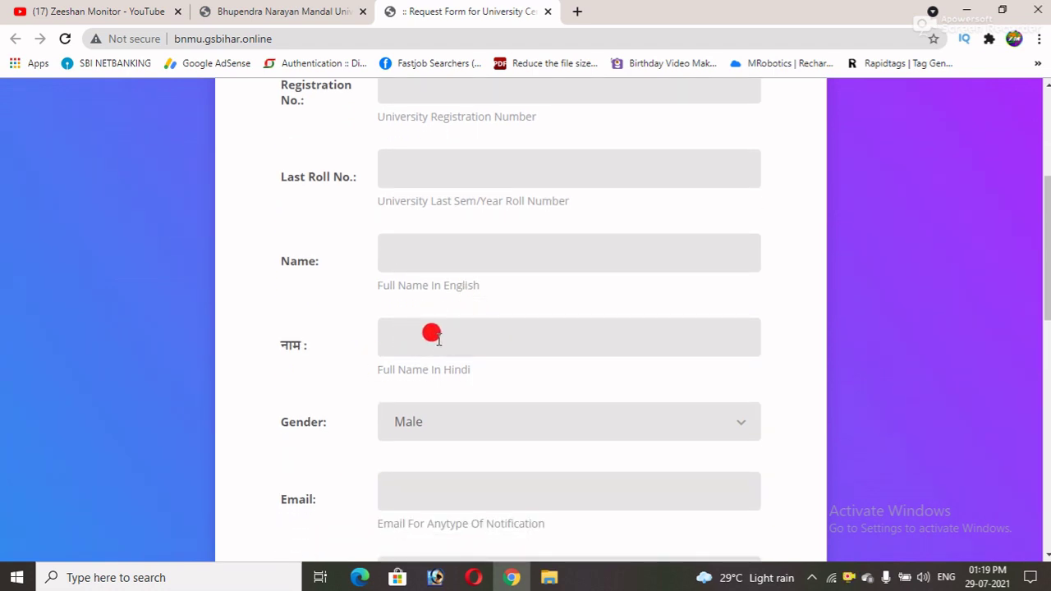
scroll(456, 335, "down", 1)
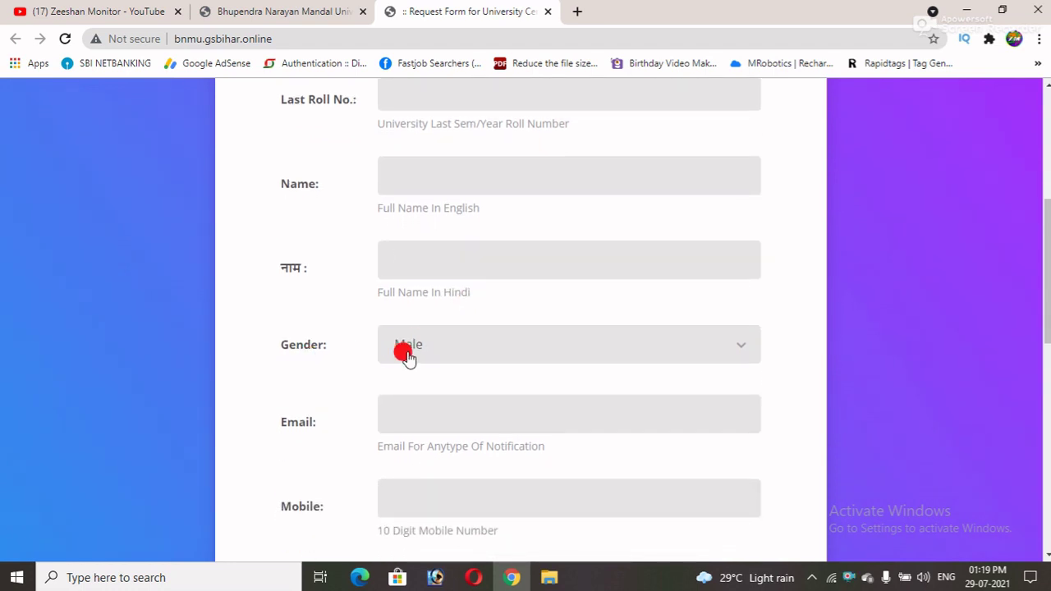
Try the gender choices in the request form and set the gender to Female
left_click(429, 352)
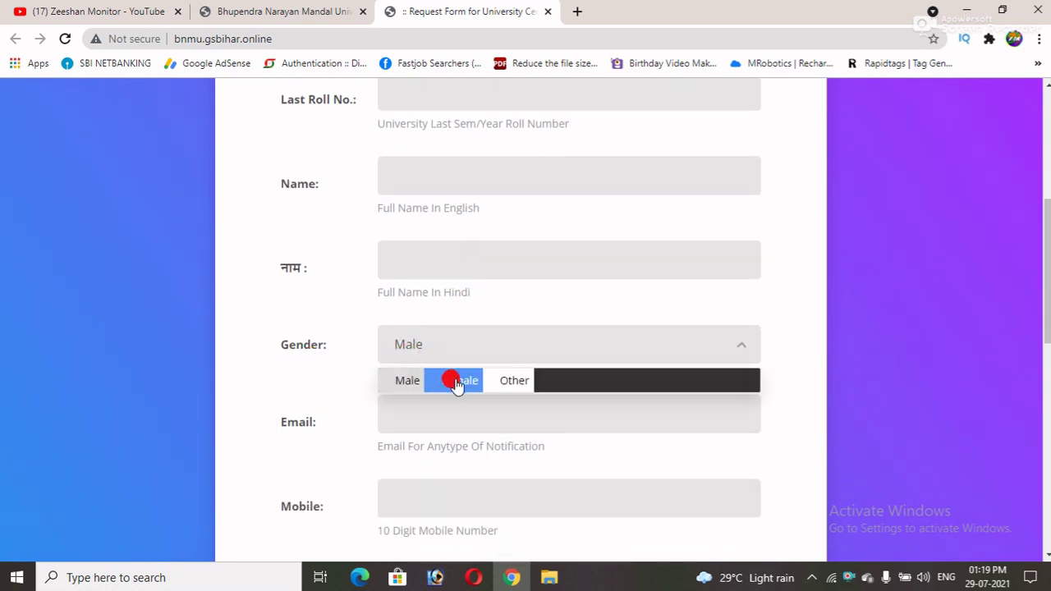
left_click(454, 382)
left_click(419, 358)
left_click(407, 381)
left_click(422, 347)
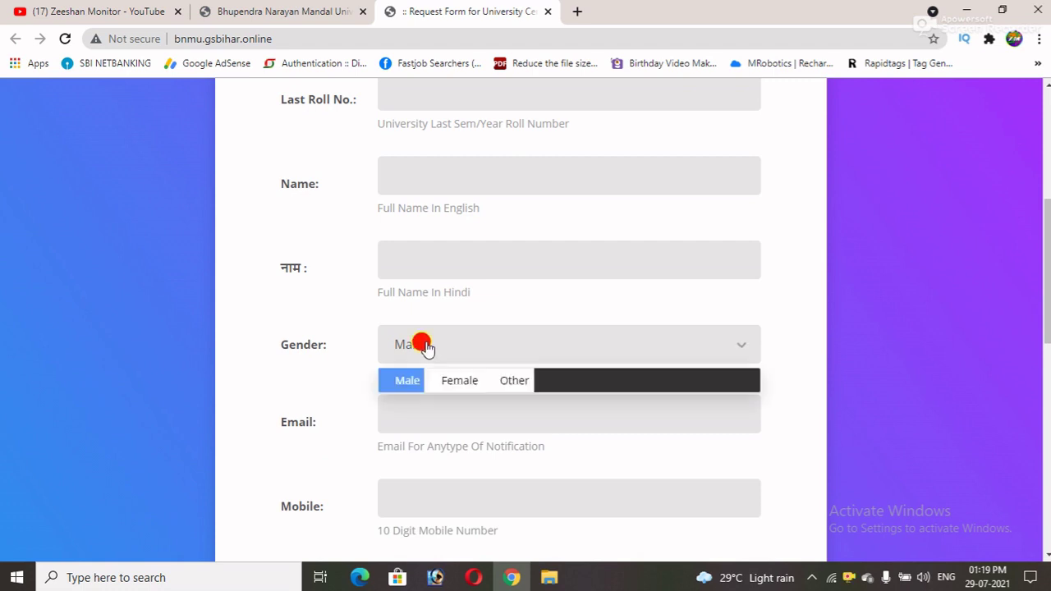
left_click(454, 382)
Examine the Email, Mobile and Request For fields of the form
scroll(423, 367, "down", 1)
left_click(411, 334)
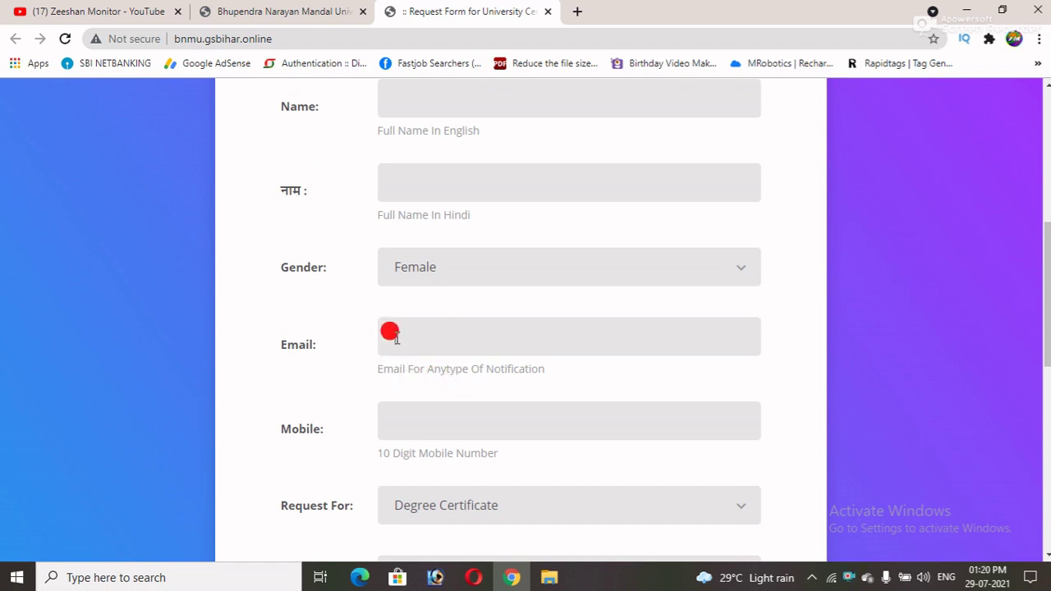
scroll(415, 345, "down", 1)
scroll(414, 346, "down", 1)
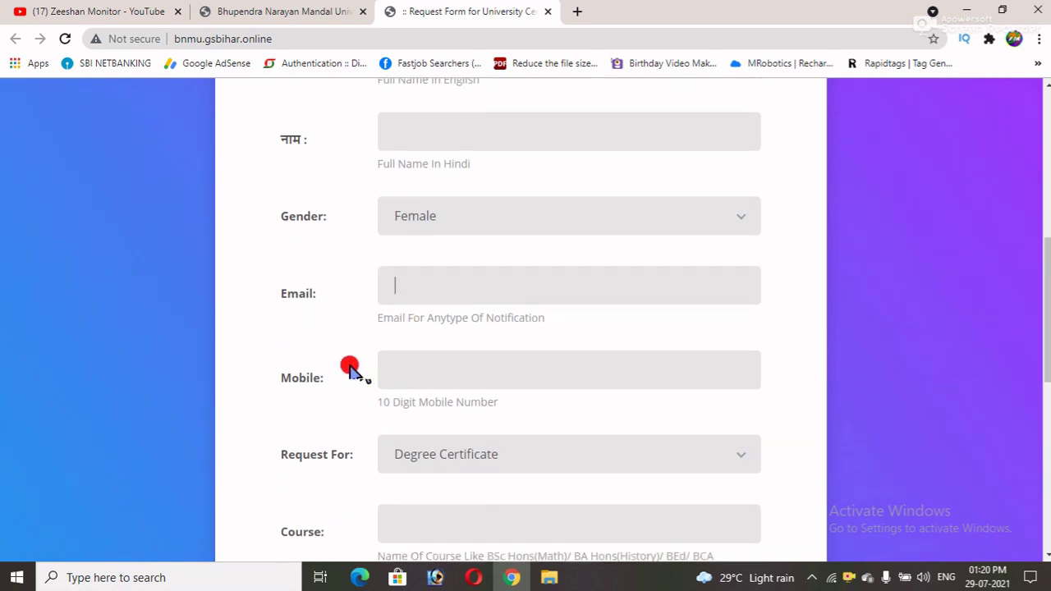
left_click(403, 362)
scroll(428, 368, "down", 3)
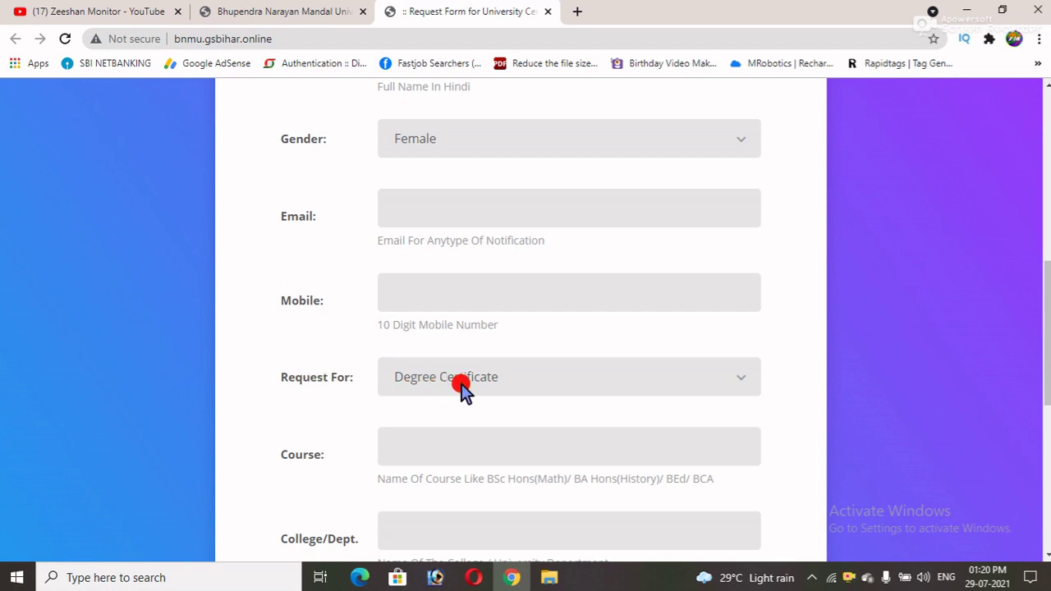
scroll(458, 387, "down", 3)
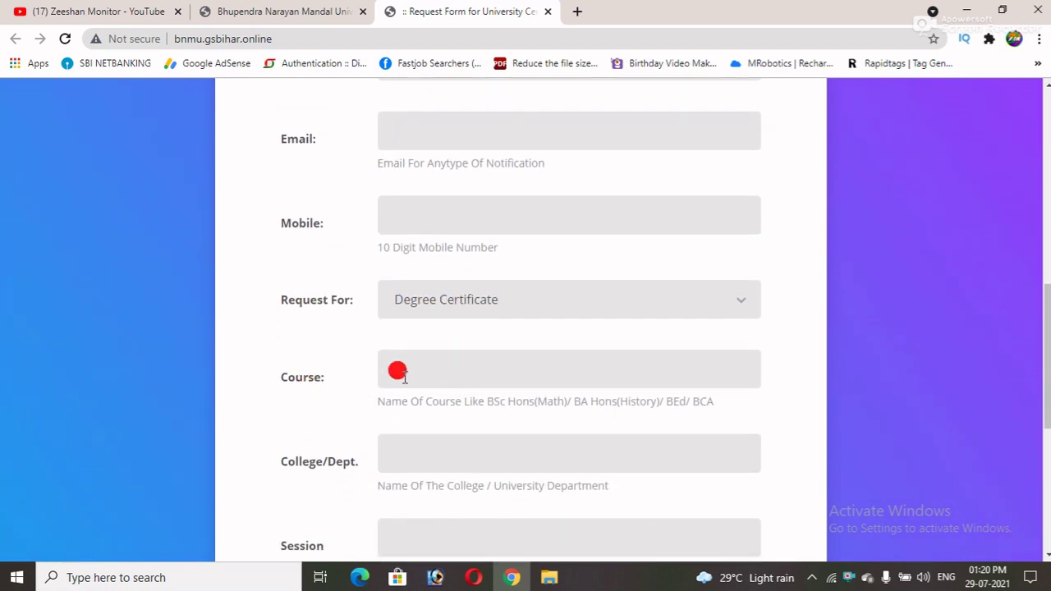
Enter BA Hons (math) as the course, following the suggested course name format
left_click(411, 375)
left_click_drag(503, 409, 566, 408)
left_click(575, 417)
left_click(418, 365)
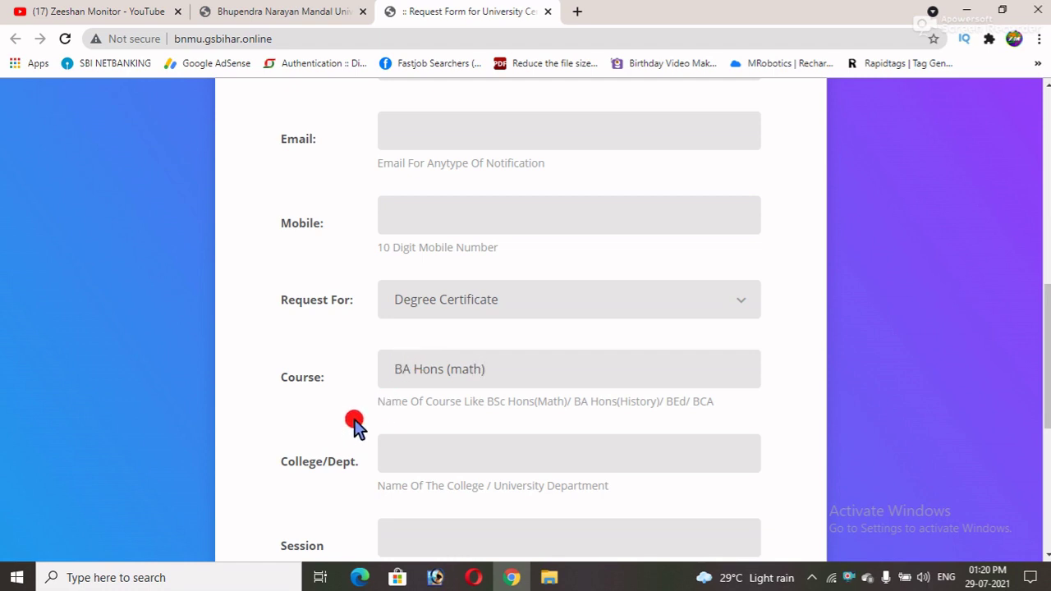
Leave College/Dept. blank, set the session to 2017-2020 and the year of passing to 2020
scroll(398, 411, "down", 1)
left_click(402, 408)
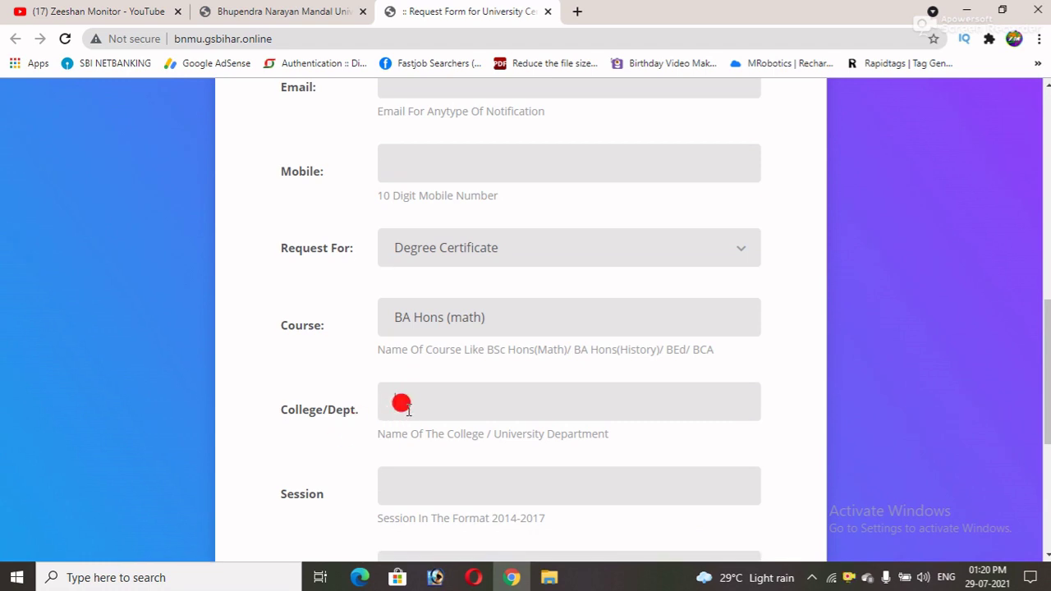
scroll(405, 402, "up", 4)
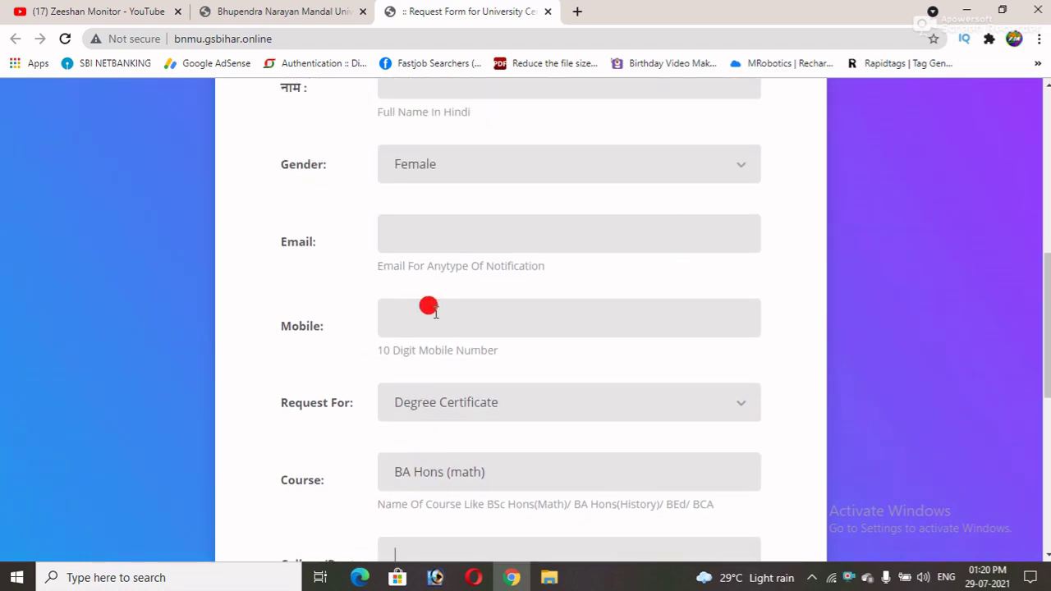
scroll(435, 329, "down", 3)
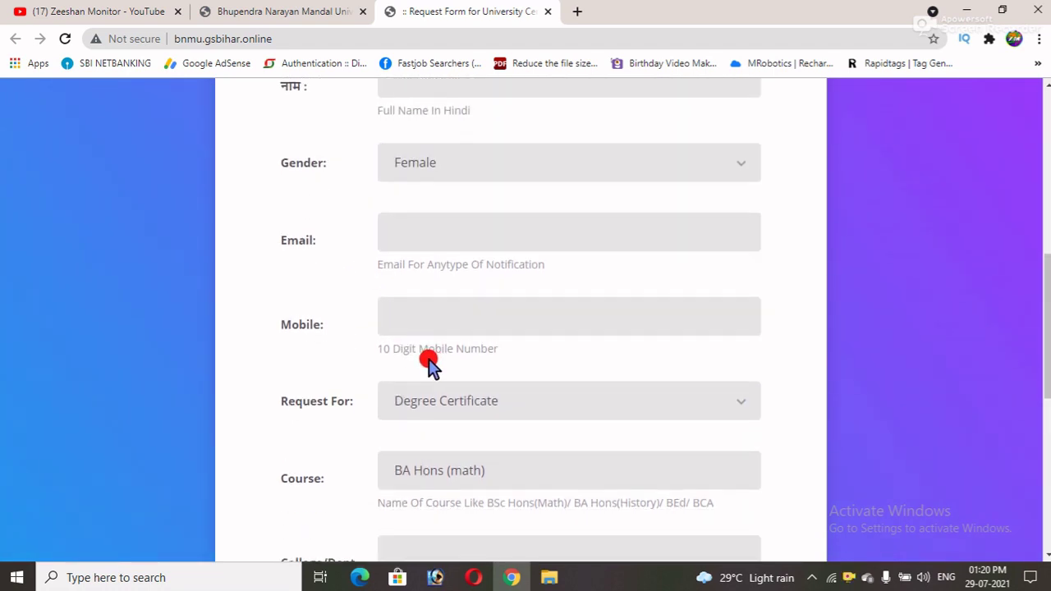
scroll(388, 419, "down", 1)
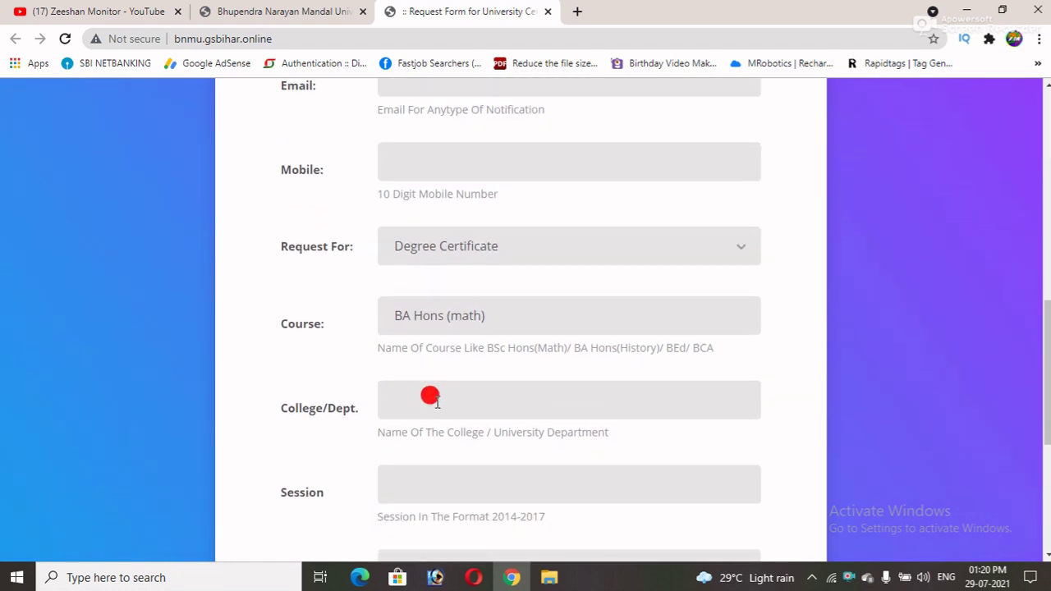
scroll(433, 386, "down", 1)
scroll(432, 348, "down", 1)
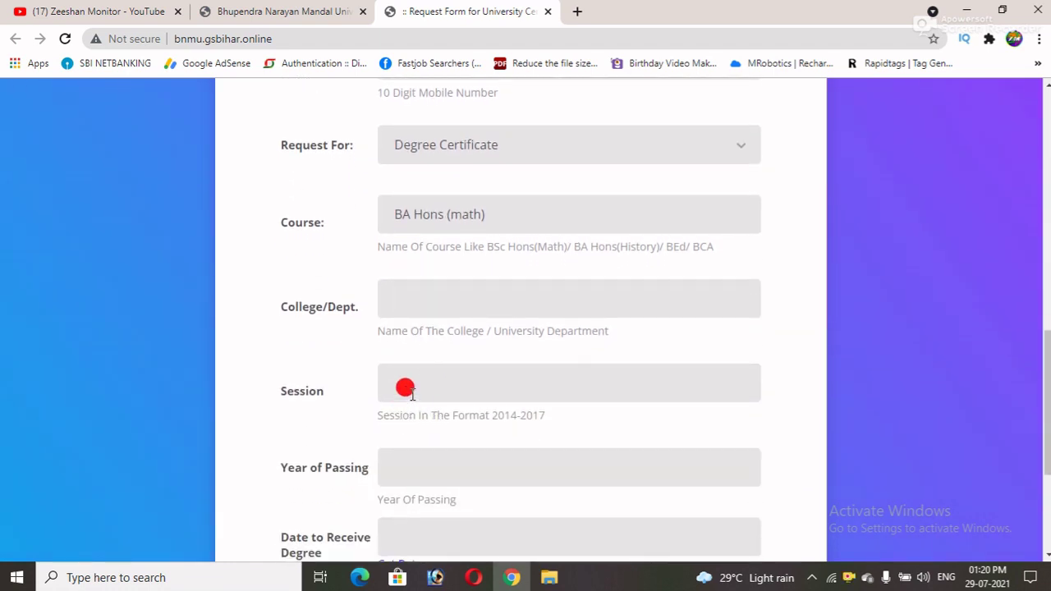
left_click(415, 379)
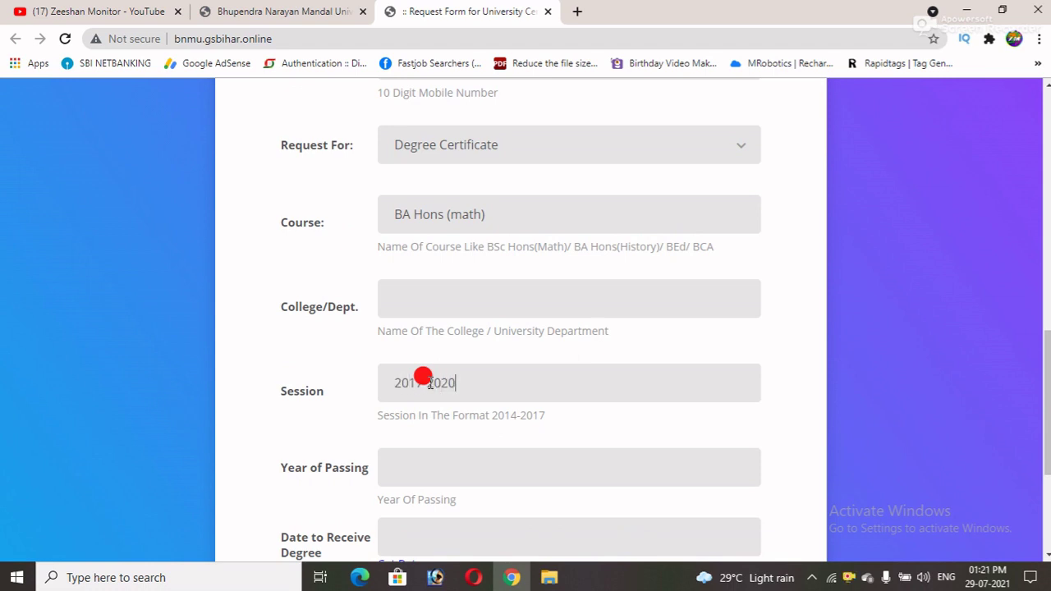
scroll(424, 376, "down", 1)
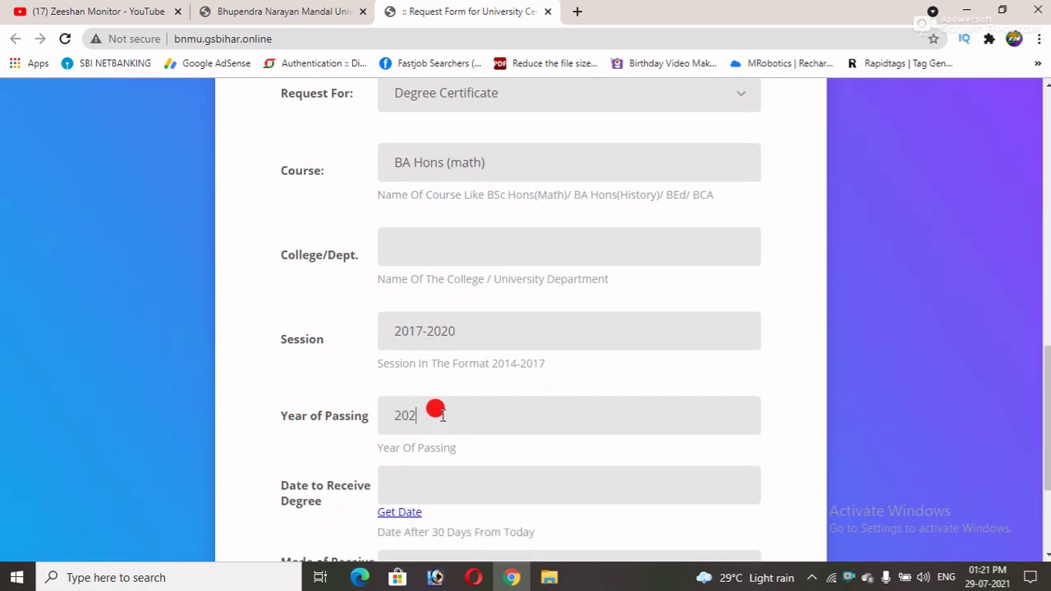
Try to fill in the Date to Receive Degree using the form's Get Date function
scroll(386, 431, "down", 1)
left_click_drag(279, 400, 354, 422)
left_click(399, 435)
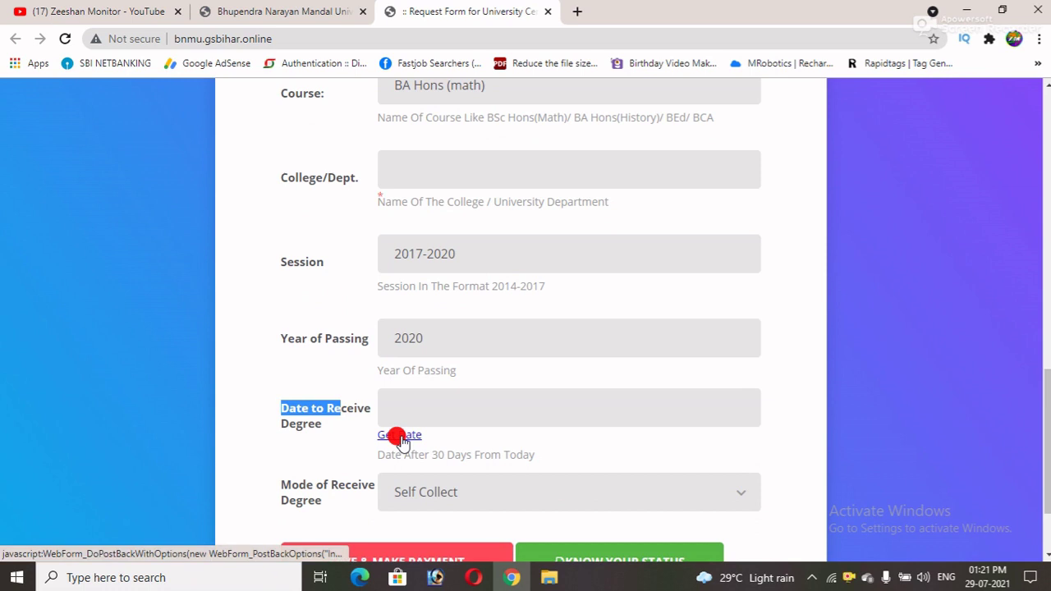
left_click(424, 402)
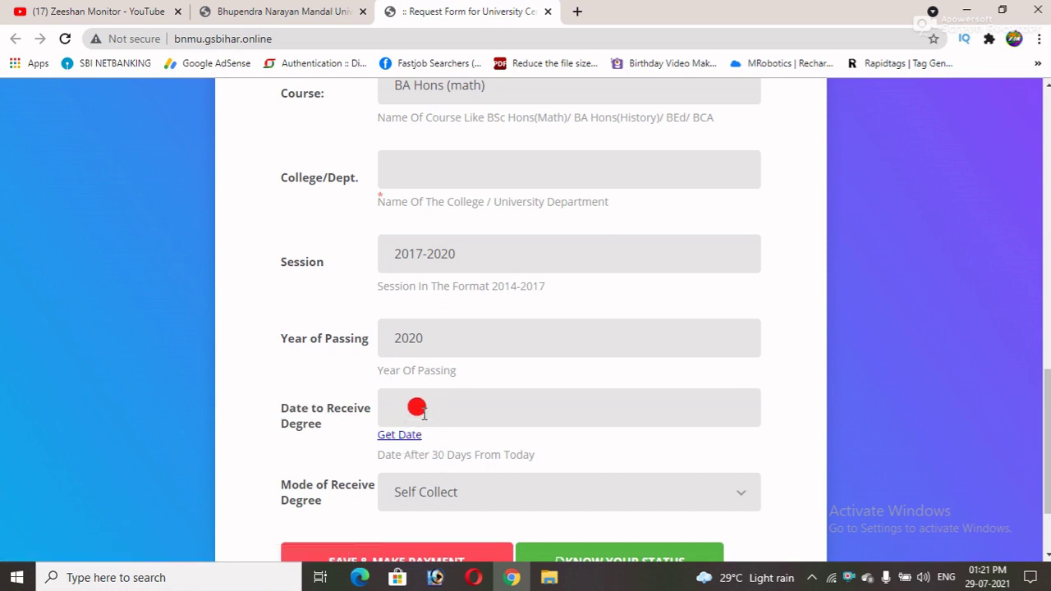
scroll(410, 415, "down", 1)
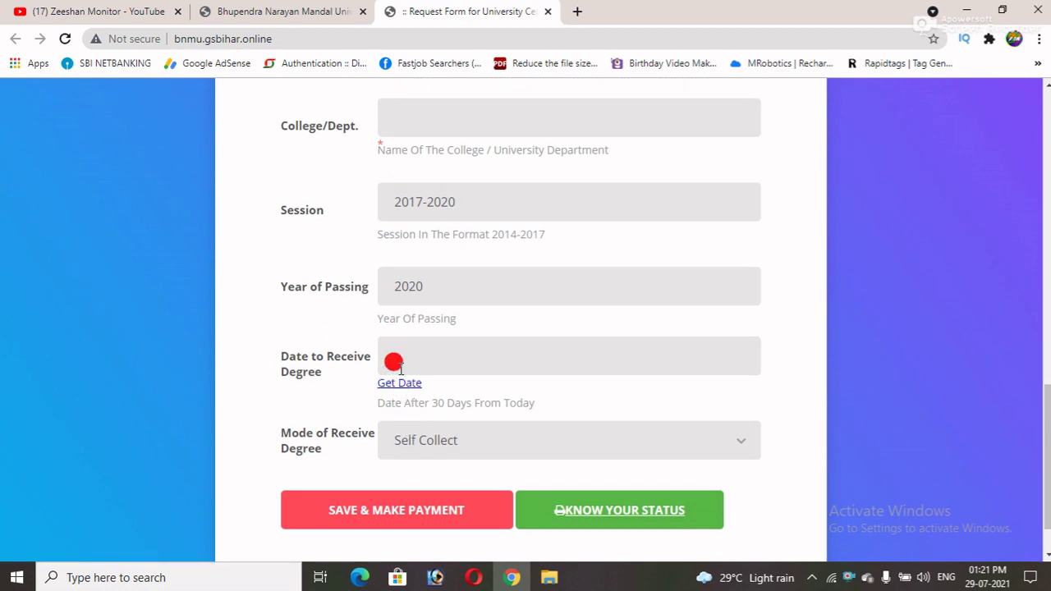
Set the Mode of Receive Degree to By Post and check the Received in and address section
scroll(401, 370, "down", 1)
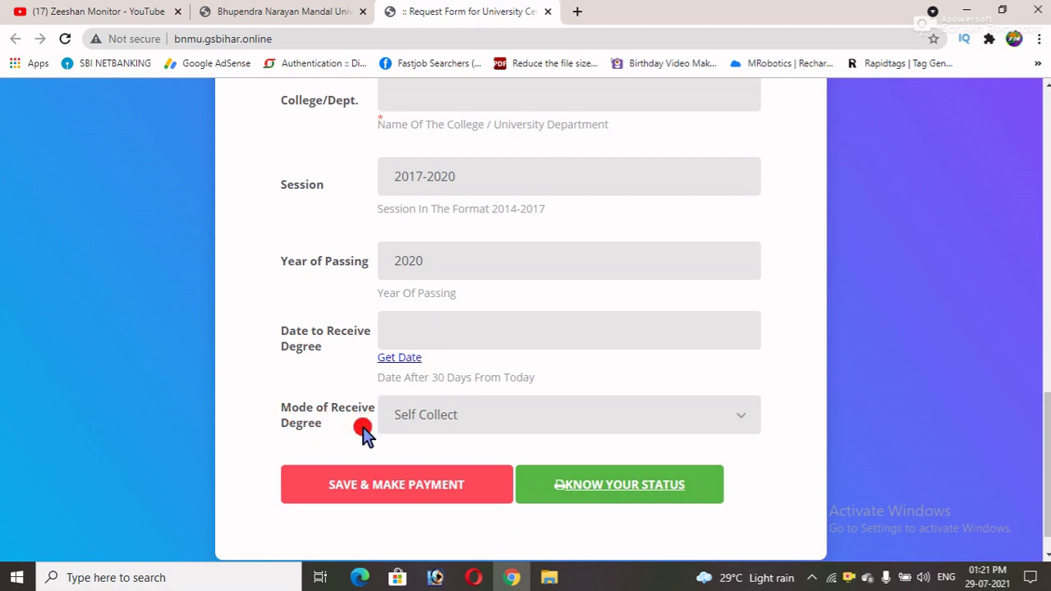
left_click(414, 423)
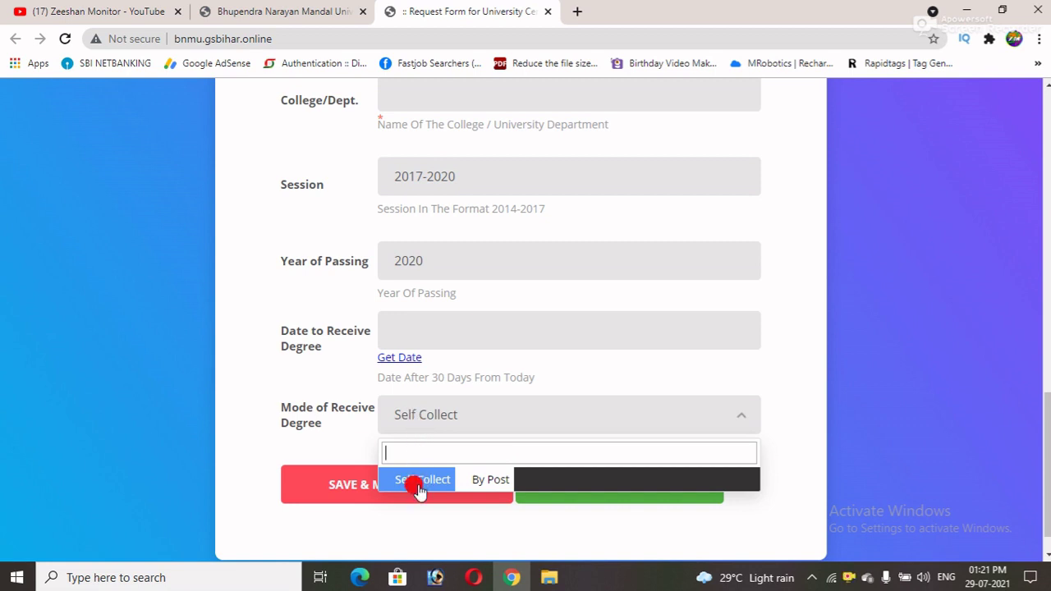
left_click(490, 480)
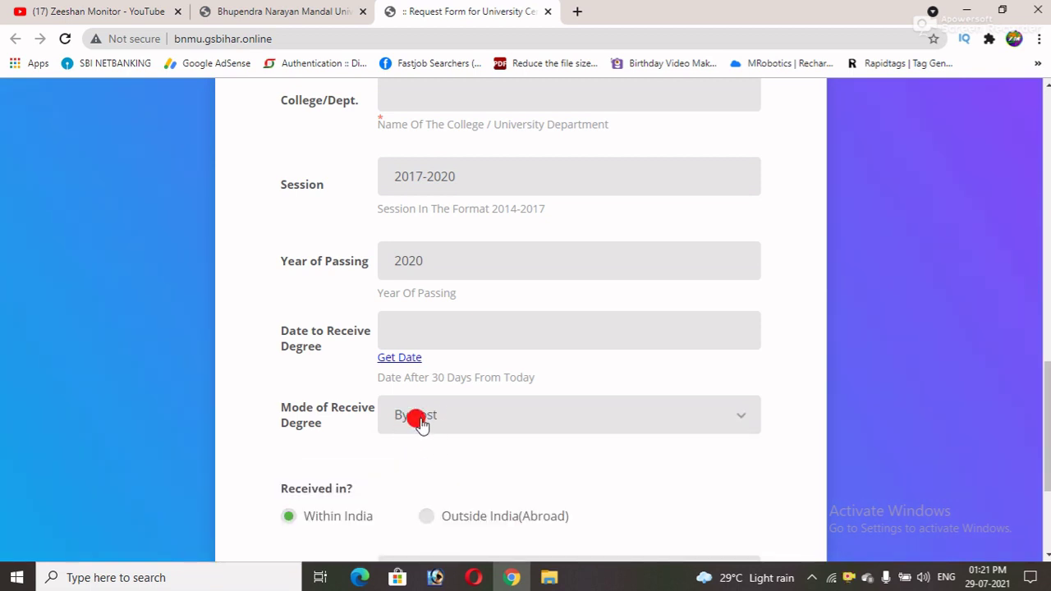
left_click(418, 420)
left_click(483, 485)
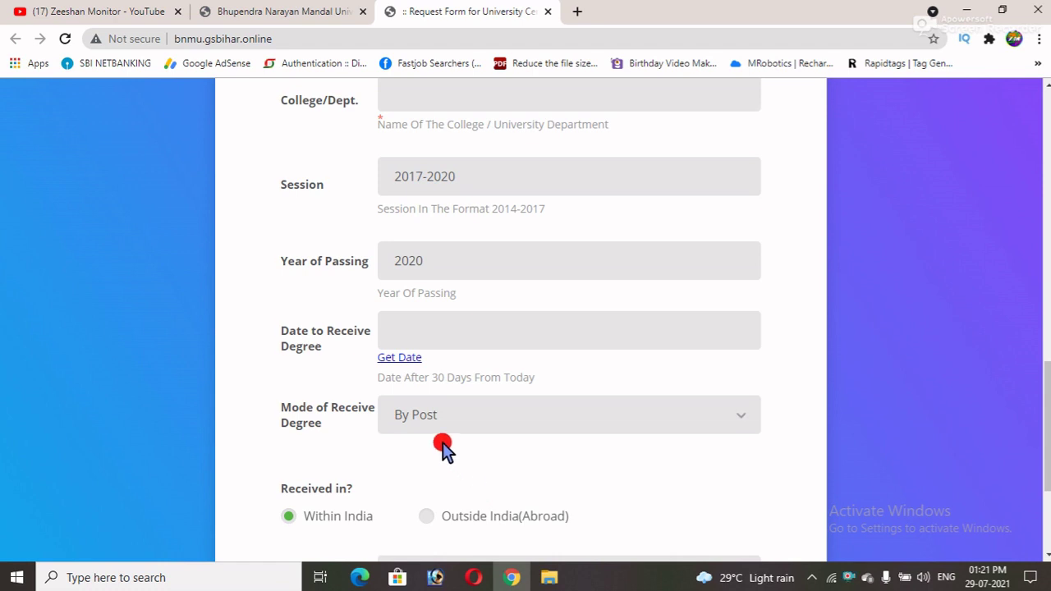
scroll(436, 427, "down", 1)
scroll(426, 408, "down", 1)
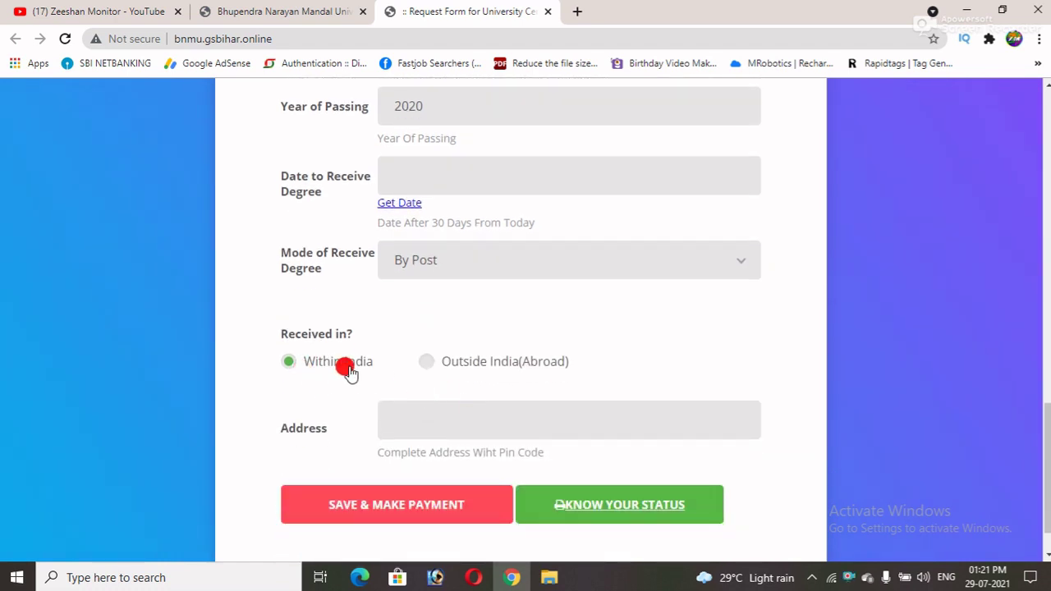
Try the Outside India option, set Received in to Within India, and select the Address field
left_click(427, 363)
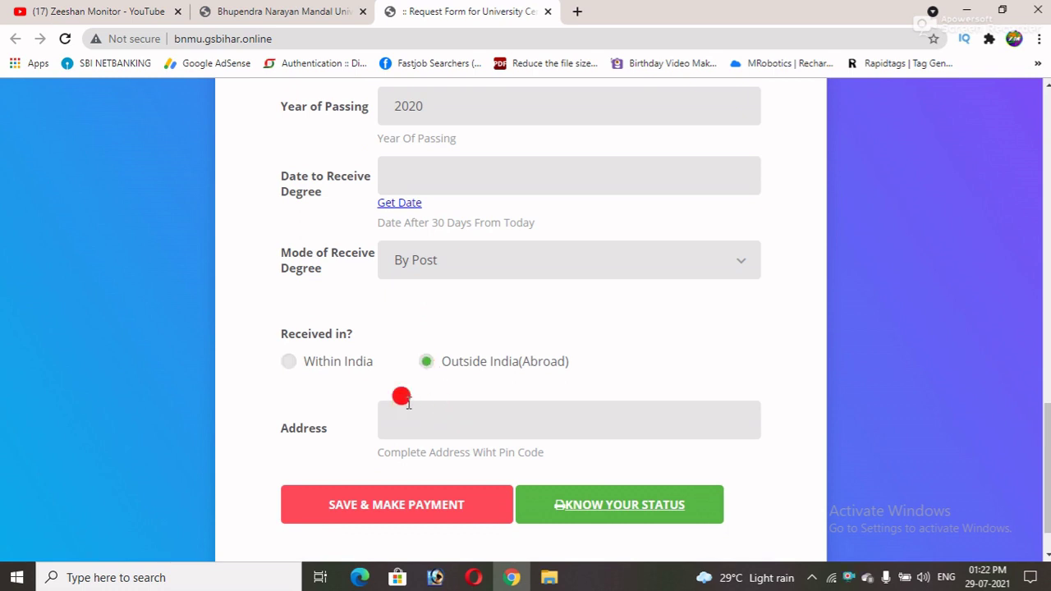
left_click(296, 363)
scroll(448, 371, "down", 1)
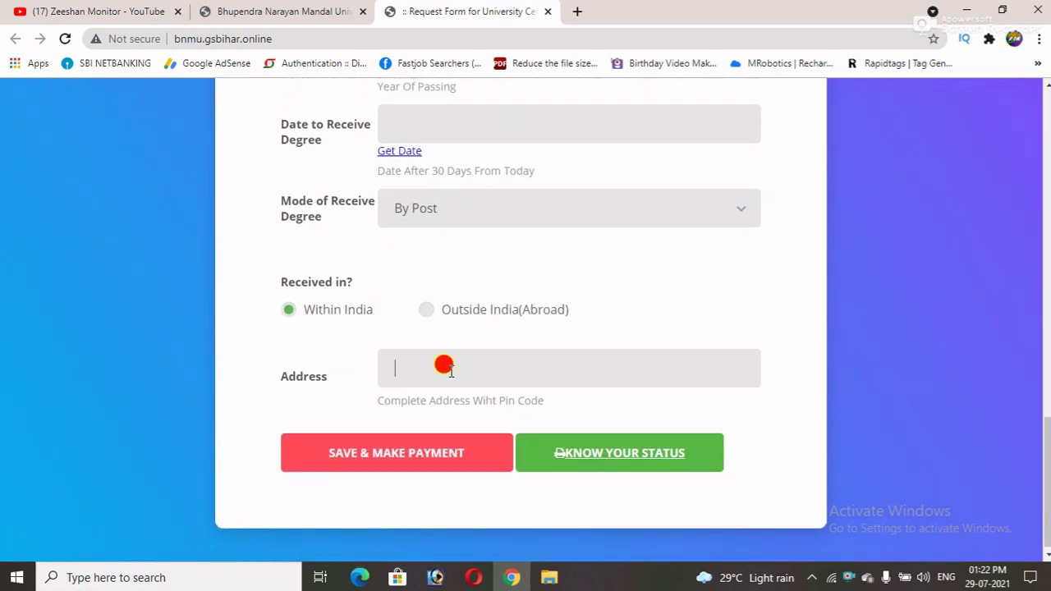
left_click(495, 371)
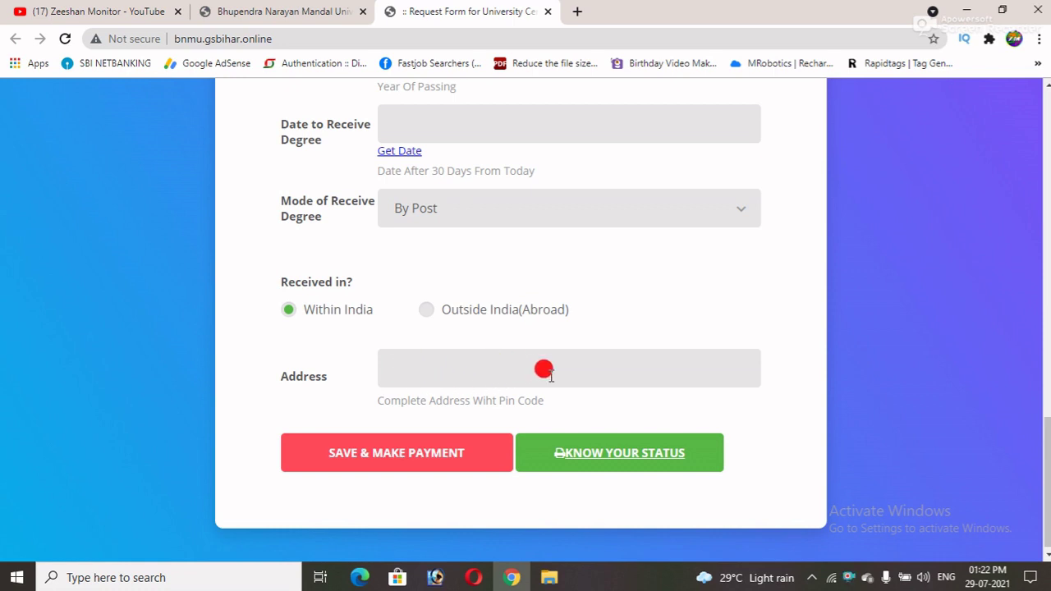
scroll(525, 374, "up", 1)
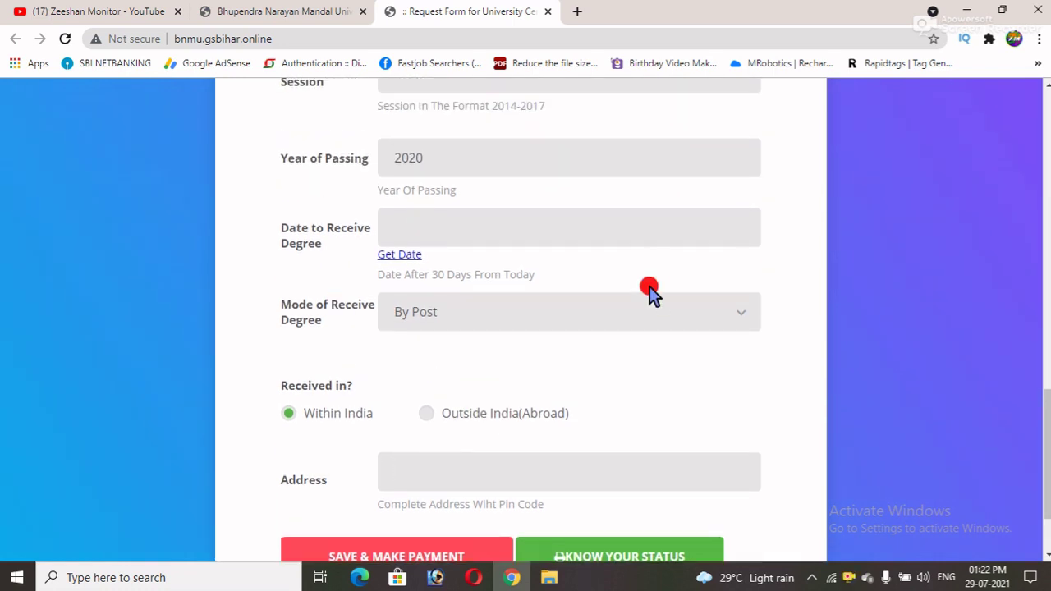
scroll(625, 312, "down", 1)
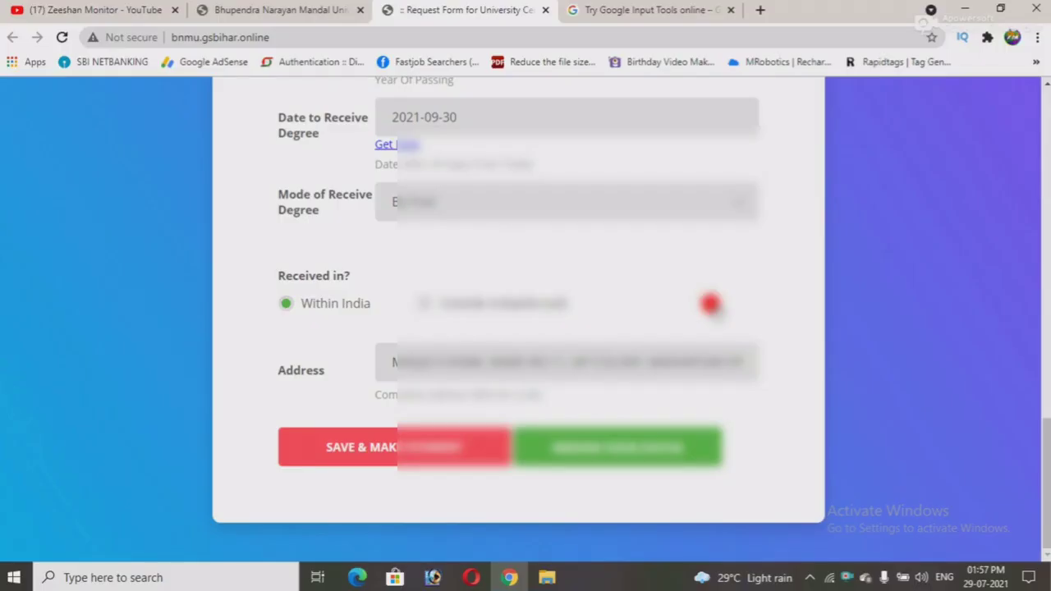
Review the completed form's Date to Receive Degree entry and the Get Date note beneath it
scroll(711, 303, "up", 1)
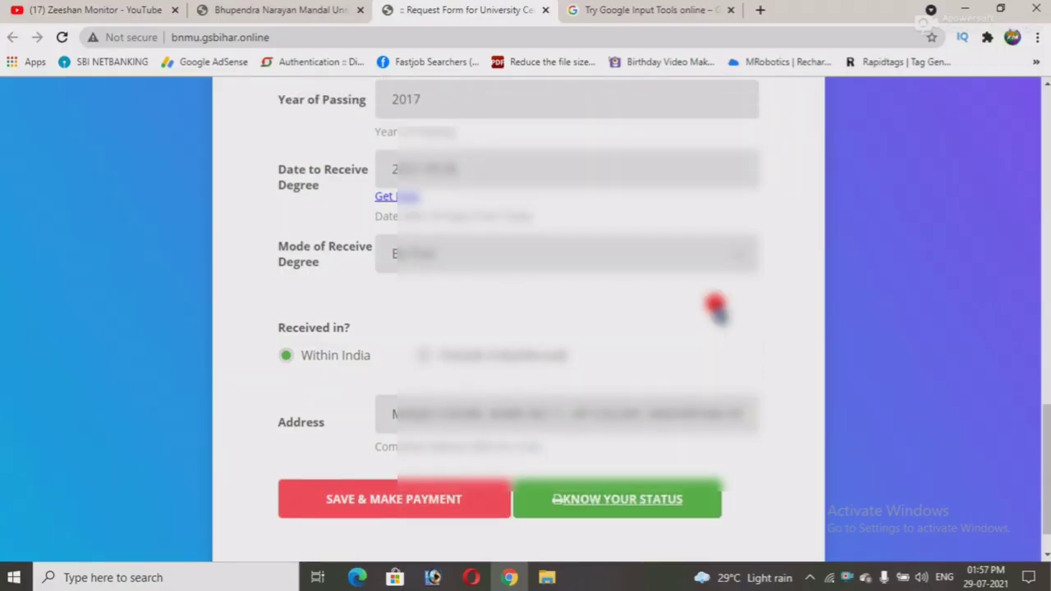
scroll(525, 361, "up", 1)
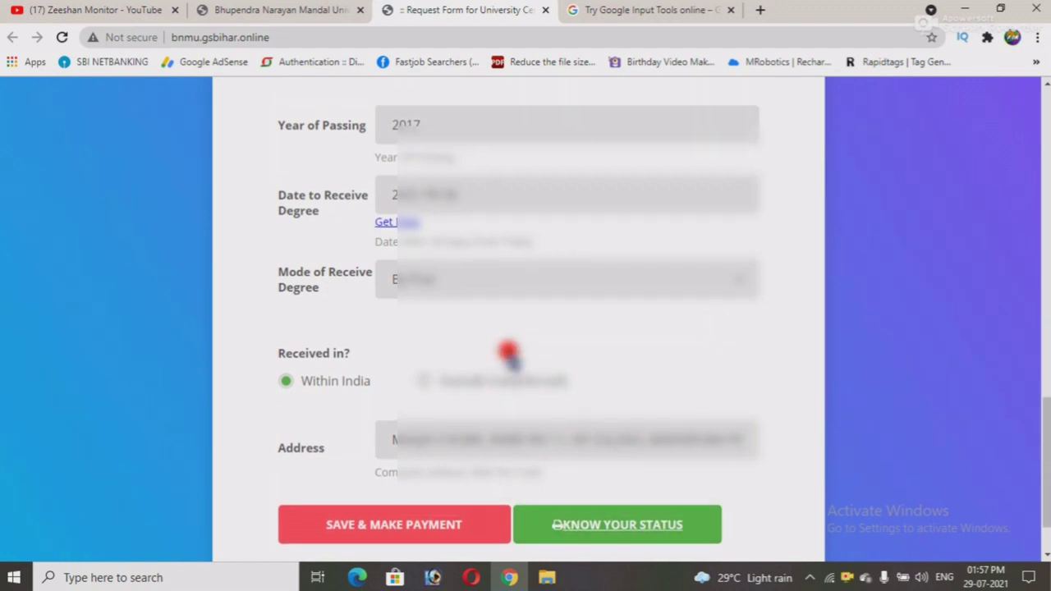
left_click_drag(272, 193, 323, 214)
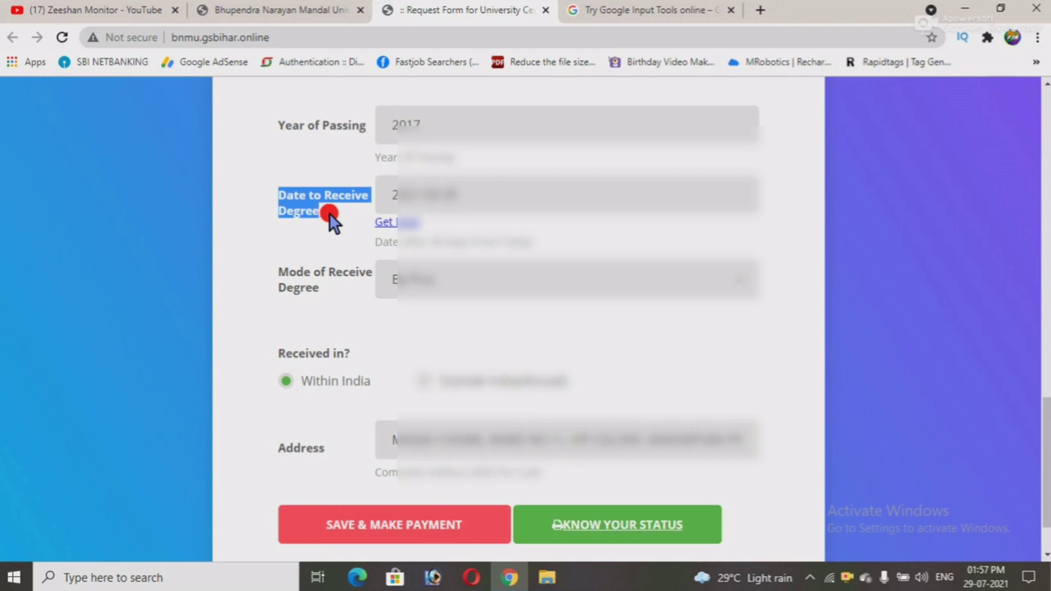
left_click(330, 218)
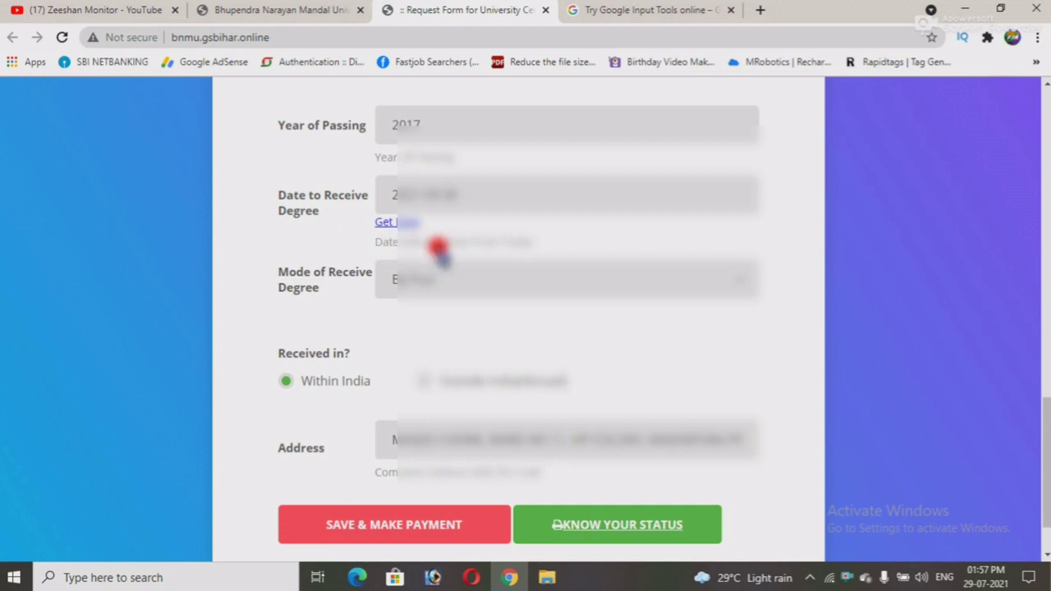
mouse_move(429, 241)
left_mouse_down()
mouse_move(523, 248)
mouse_move(427, 232)
left_mouse_up()
left_click(399, 238)
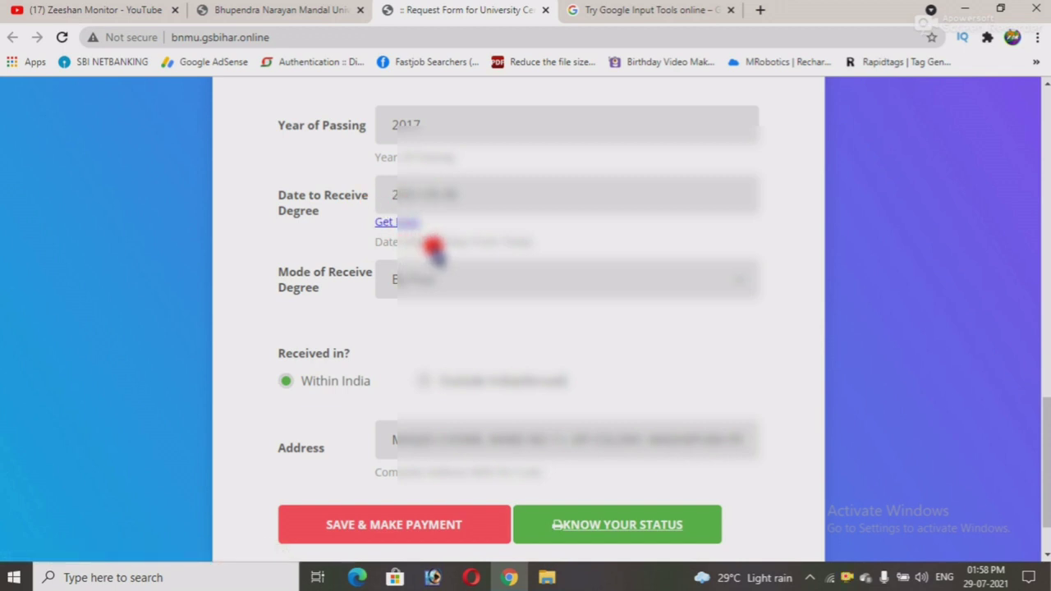
Save the request form for payment and confirm the submission with the 200 INR online fee
scroll(375, 423, "down", 1)
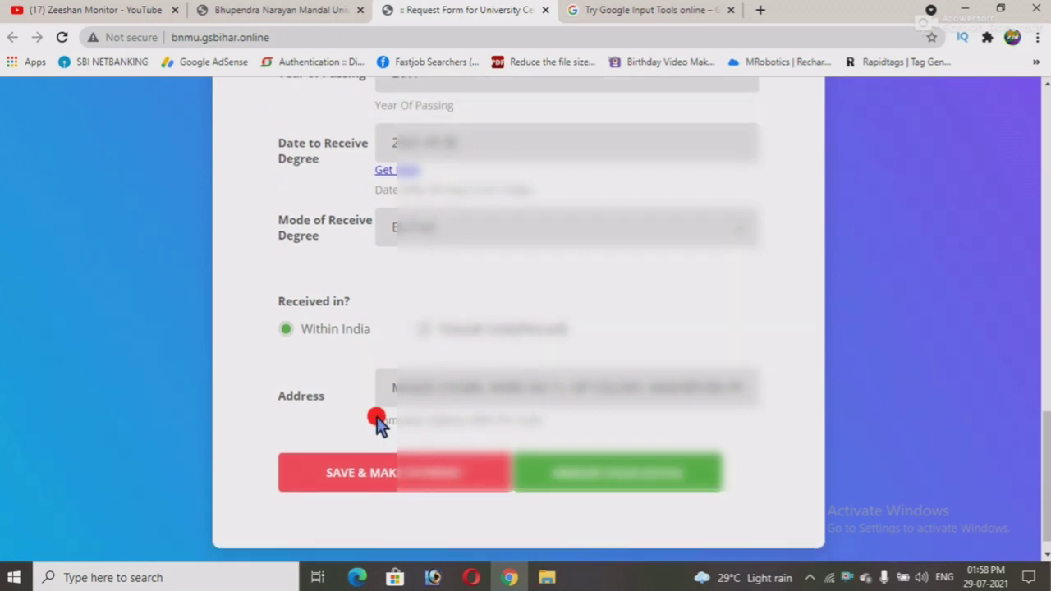
left_click(364, 475)
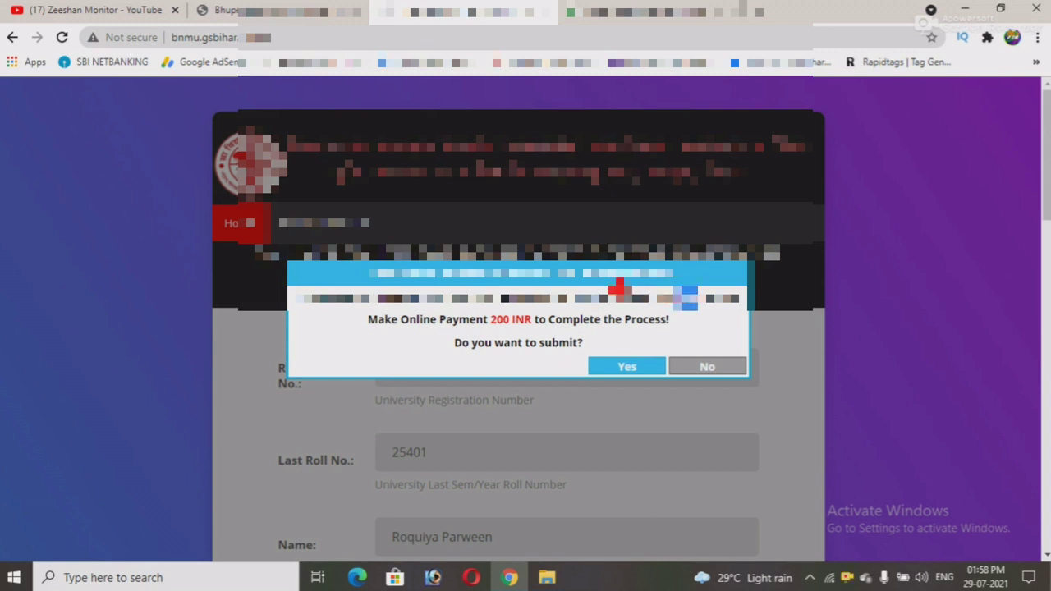
left_click_drag(488, 320, 515, 319)
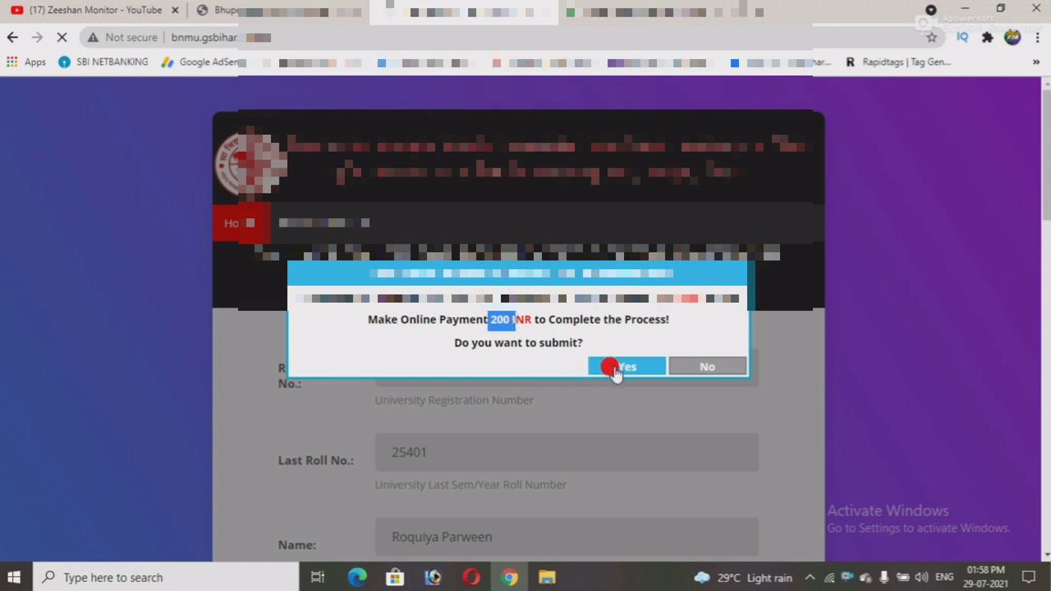
left_click(614, 368)
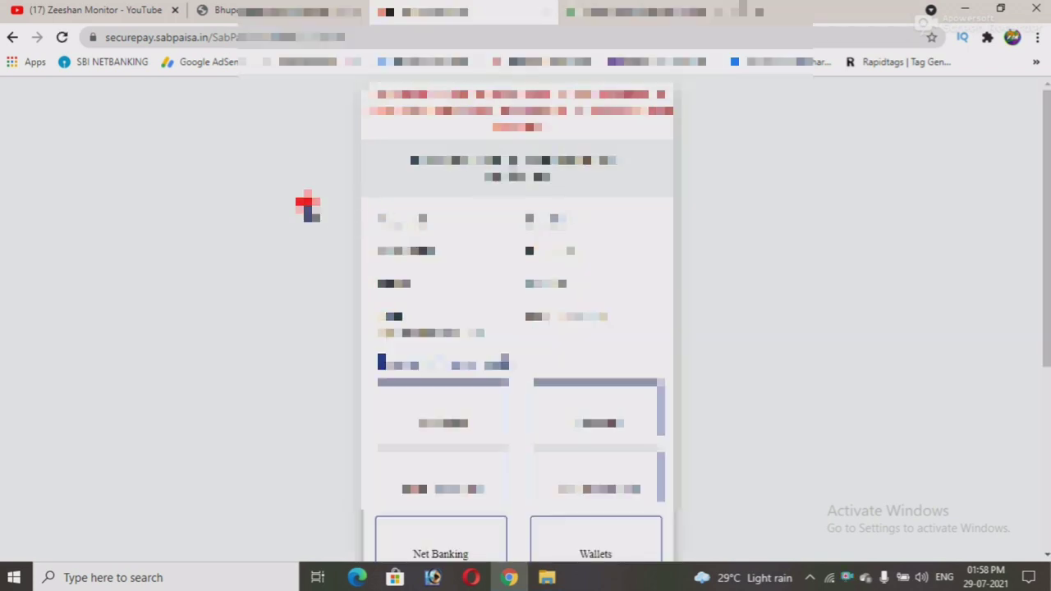
Choose Bhim UPI QR from the payment gateway's methods and proceed with the payment
scroll(469, 275, "down", 2)
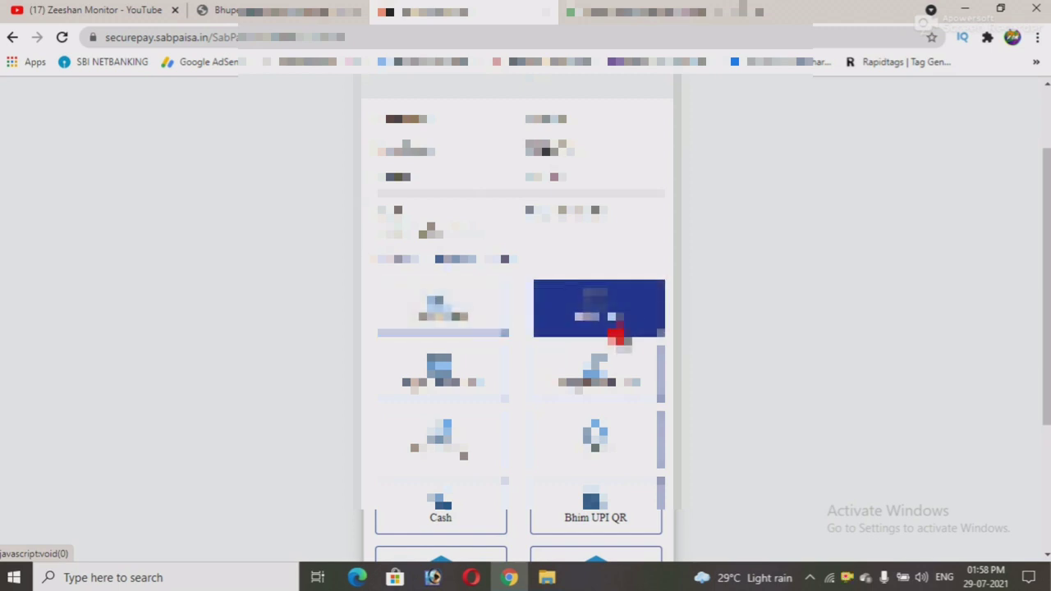
scroll(530, 281, "down", 2)
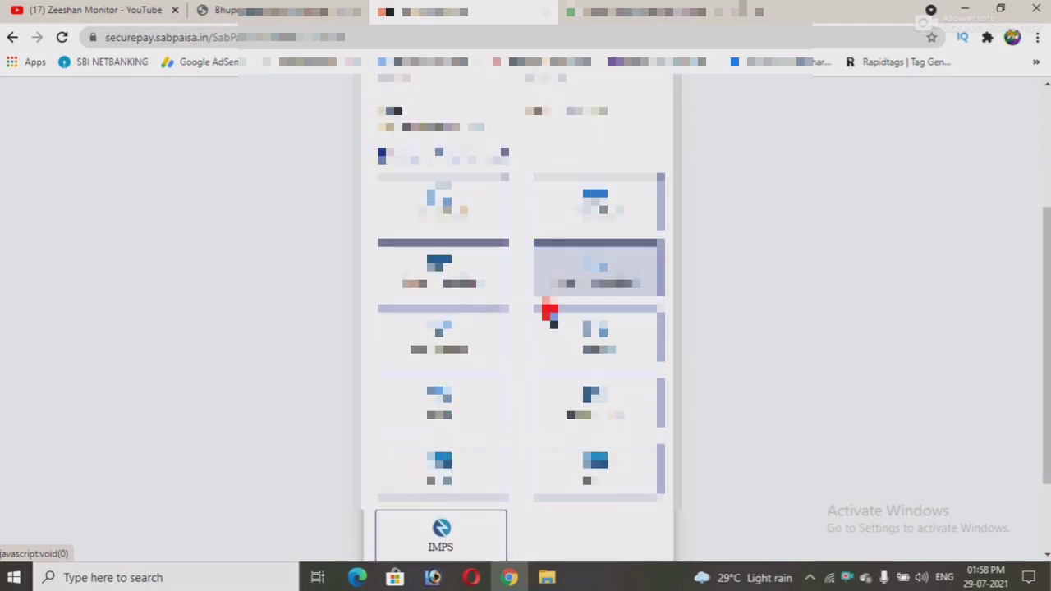
scroll(579, 402, "down", 1)
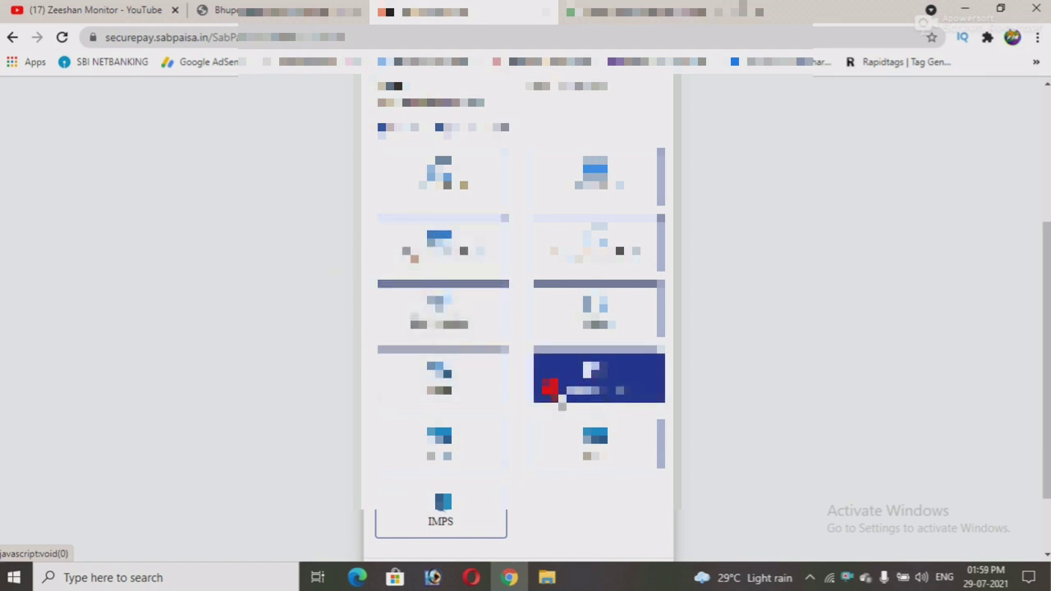
left_click(579, 374)
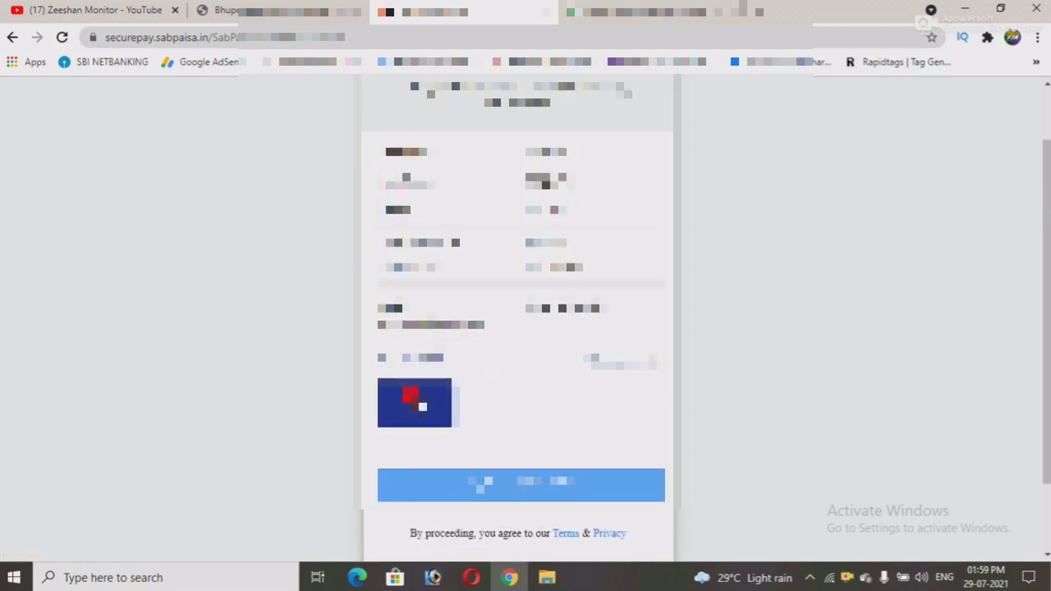
left_click(431, 464)
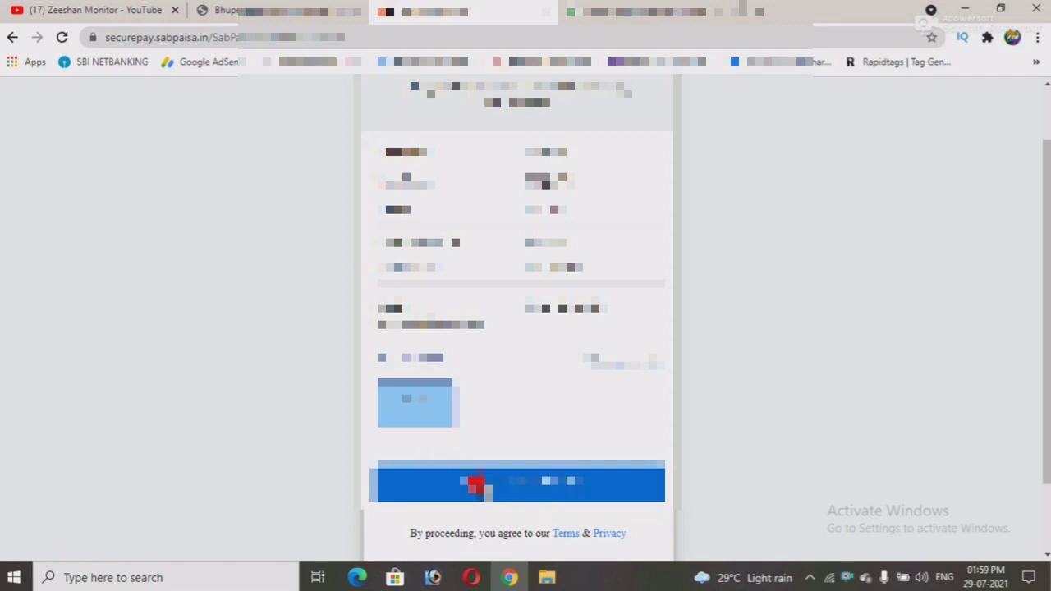
left_click(474, 484)
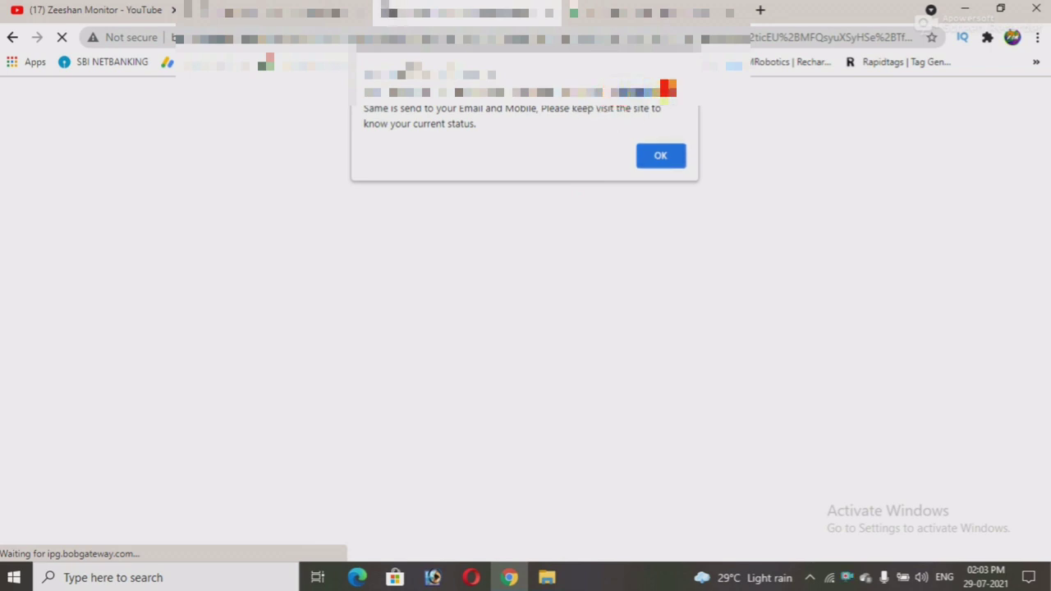
Copy the selected text from the submission confirmation message and dismiss the message
right_click(657, 94)
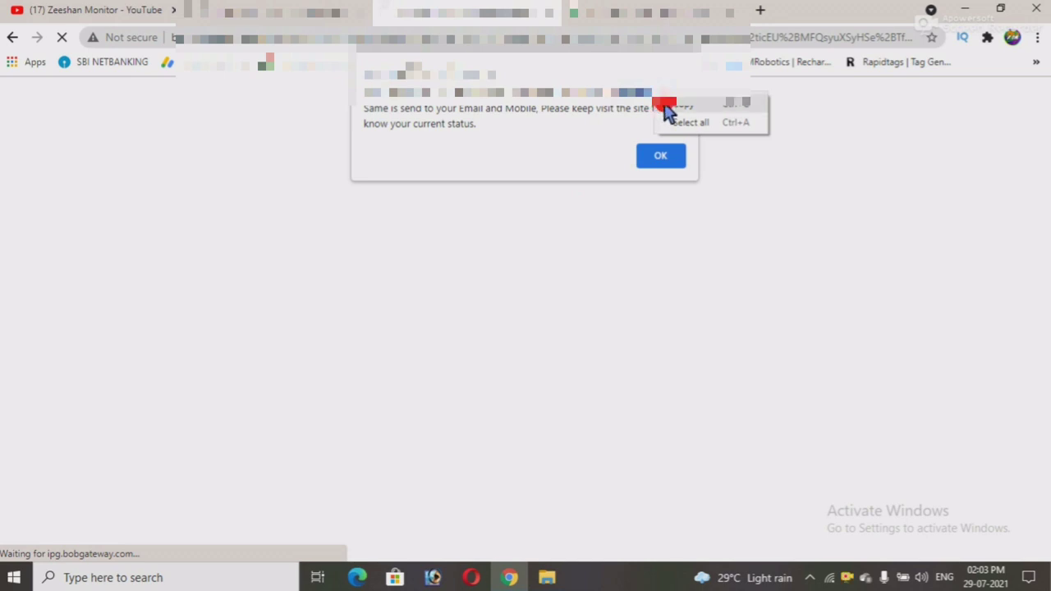
left_click(670, 99)
left_click(660, 158)
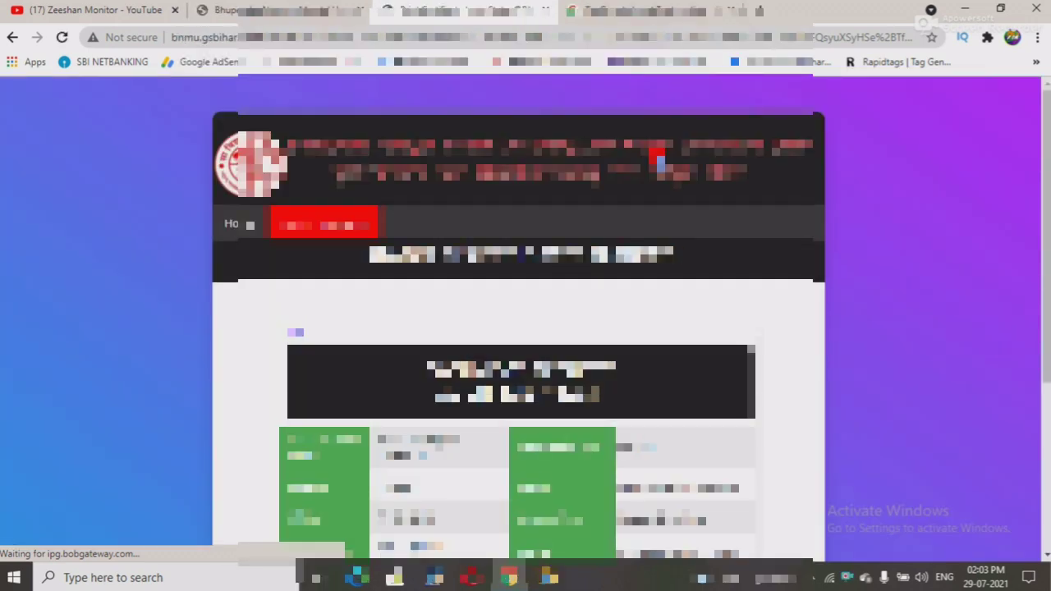
Look over the Document Request acknowledgement and print it, confirming the print output
scroll(608, 206, "down", 3)
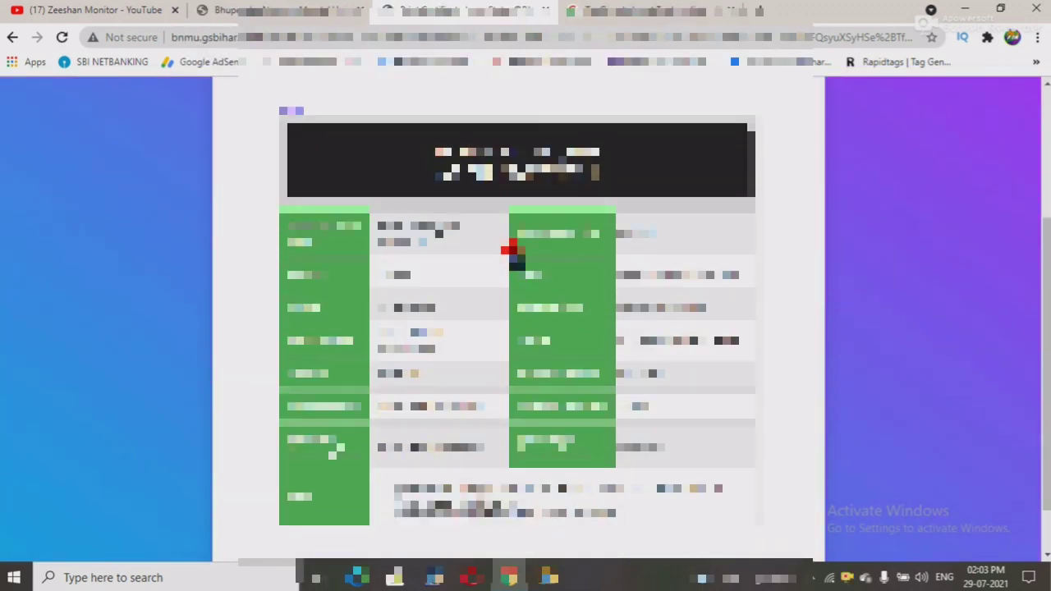
scroll(526, 232, "up", 1)
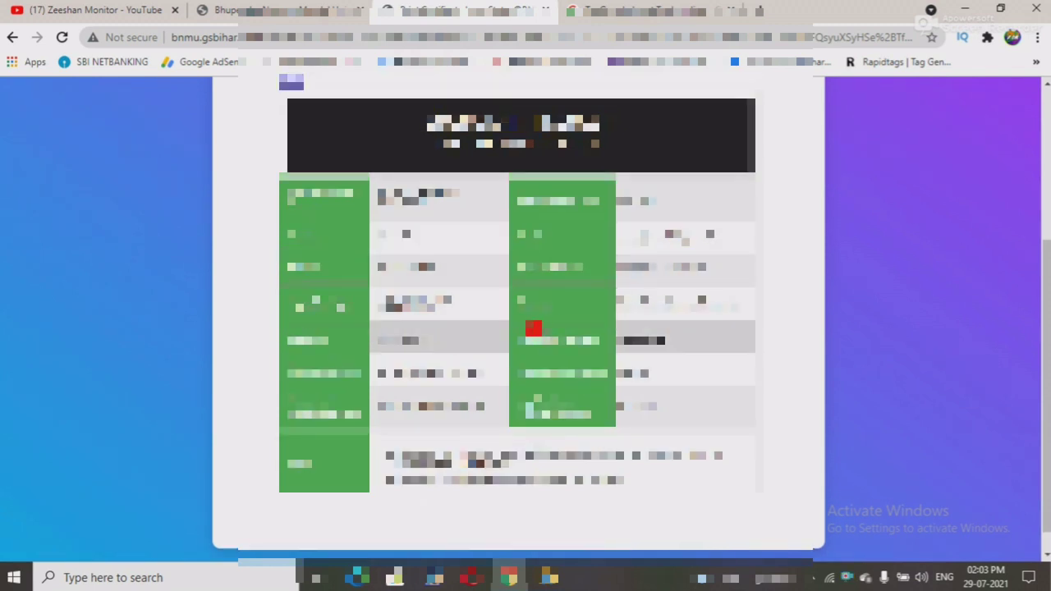
scroll(533, 312, "up", 2)
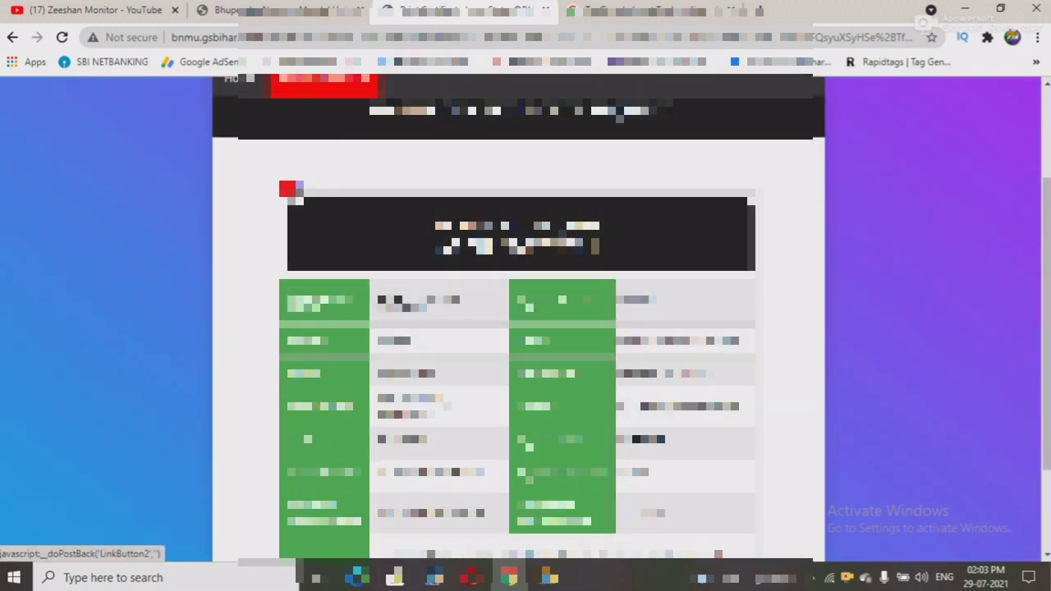
left_click(293, 193)
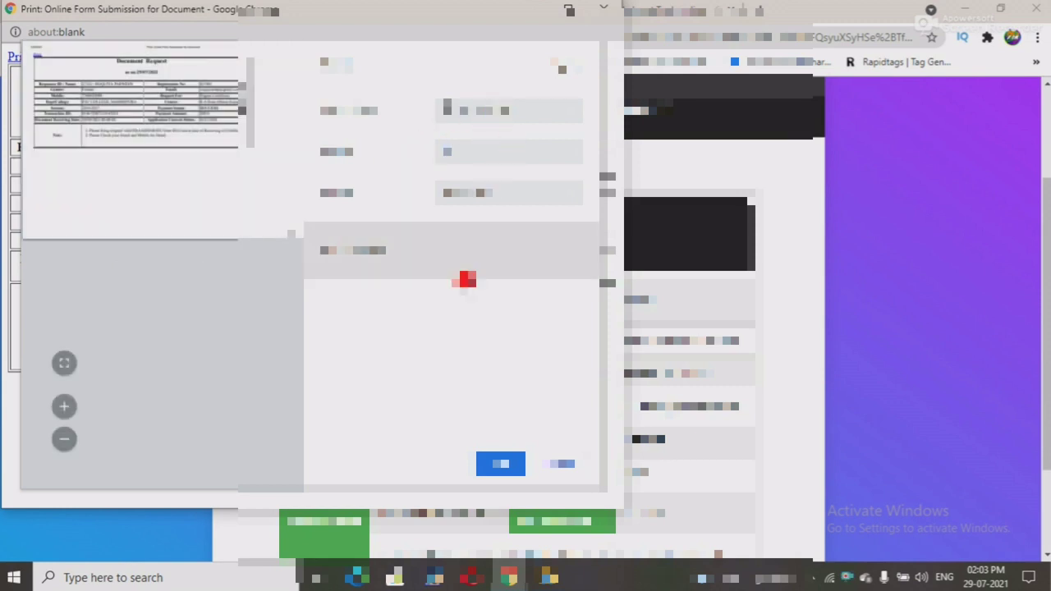
left_click(499, 463)
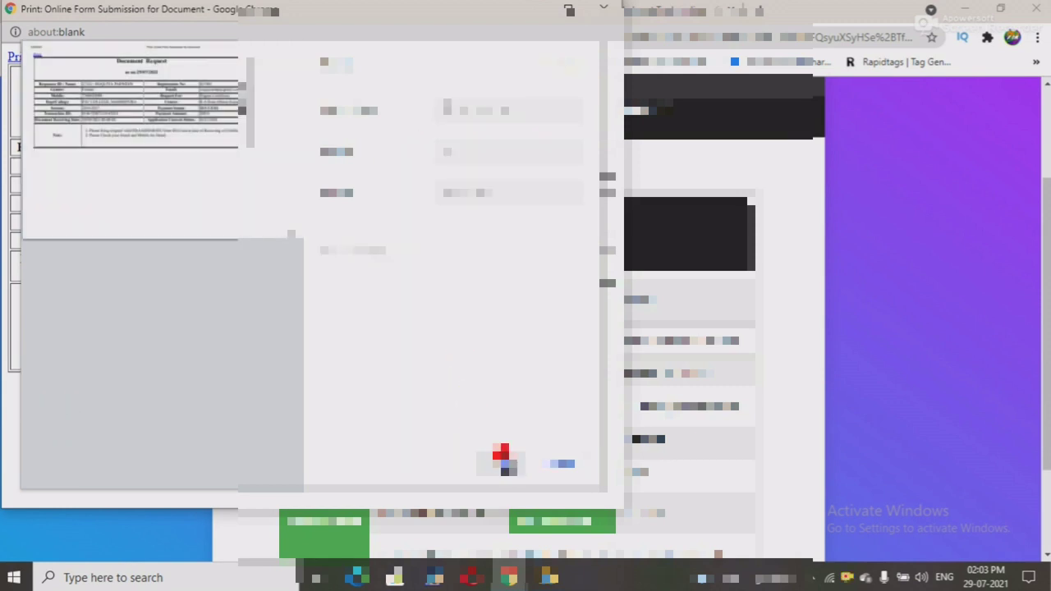
key("Return")
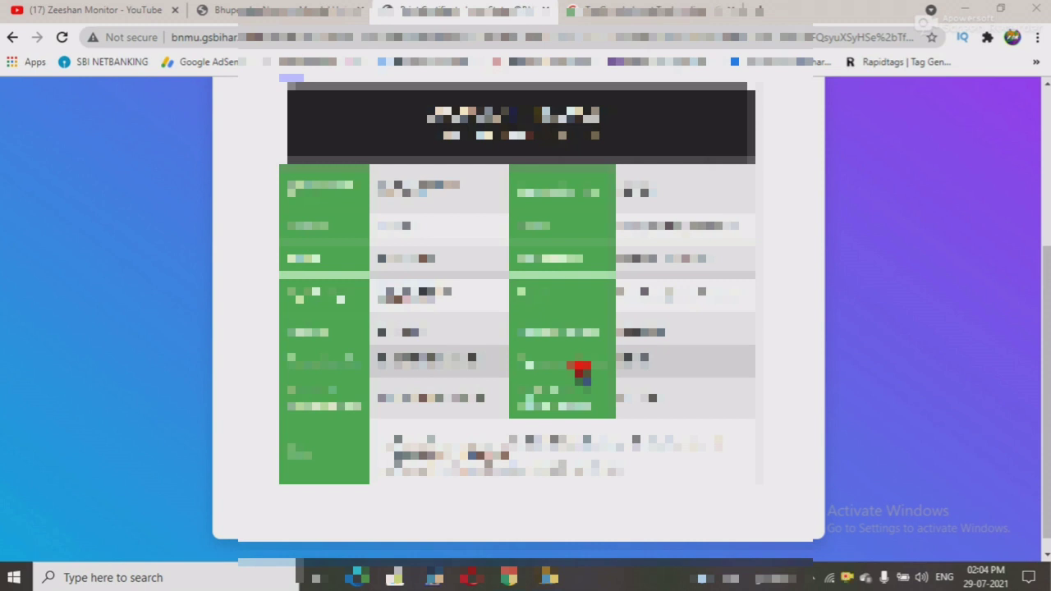
Read the instructions in the note at the end of the Document Request acknowledgement
double_click(465, 445)
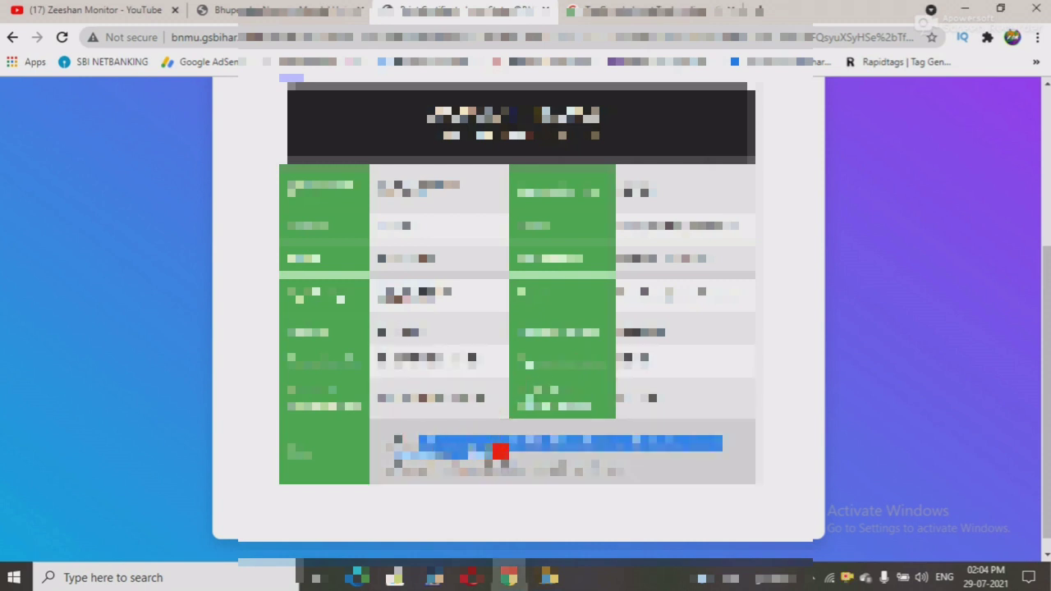
left_click(500, 450)
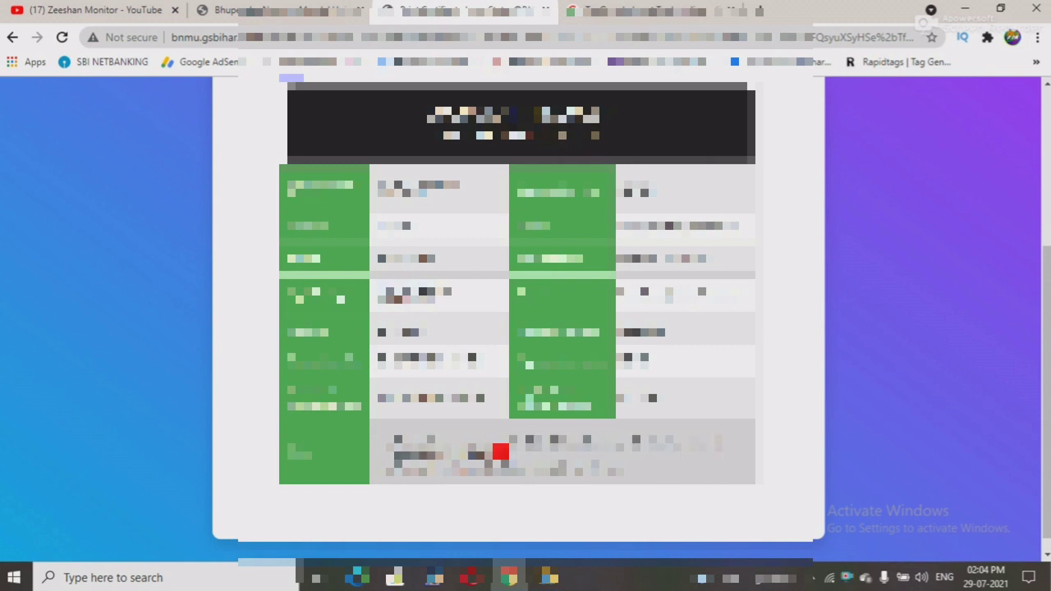
left_click_drag(397, 448, 446, 478)
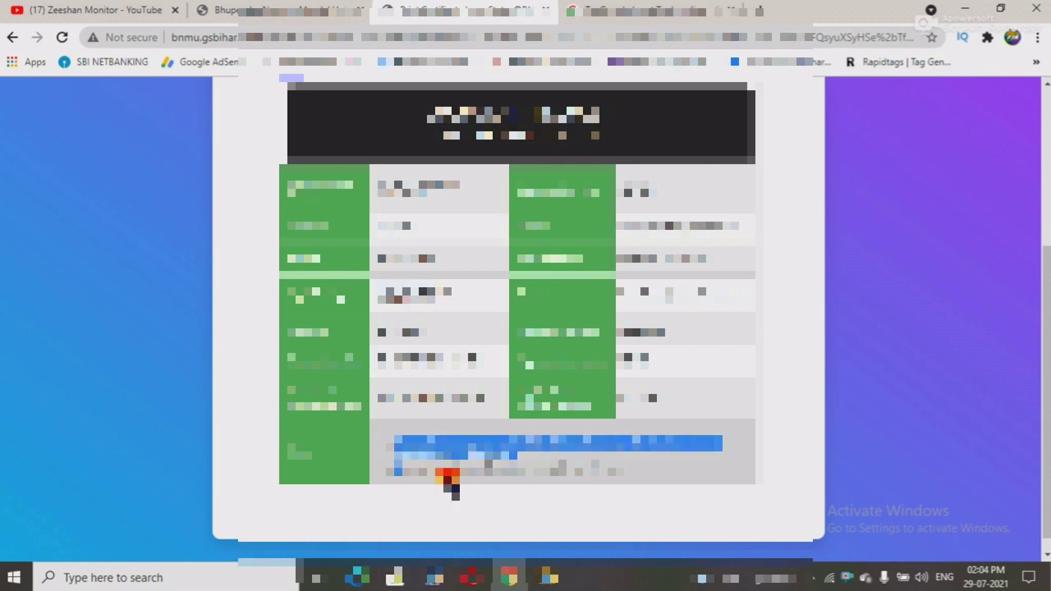
left_click(526, 476)
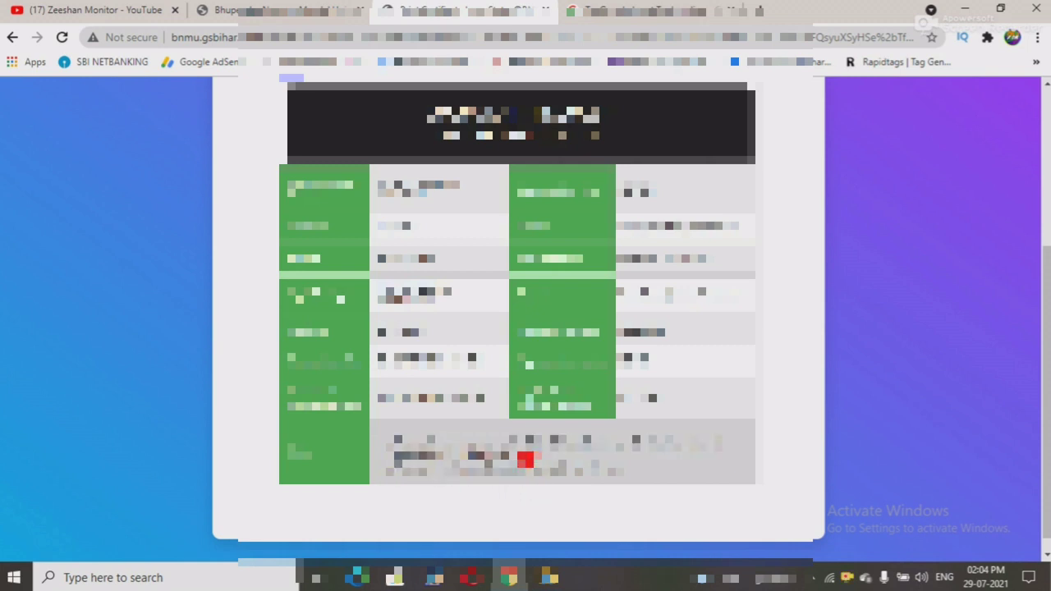
Return to the site's blank request form and open the Know Your Status page for certificate requests
scroll(525, 460, "up", 4)
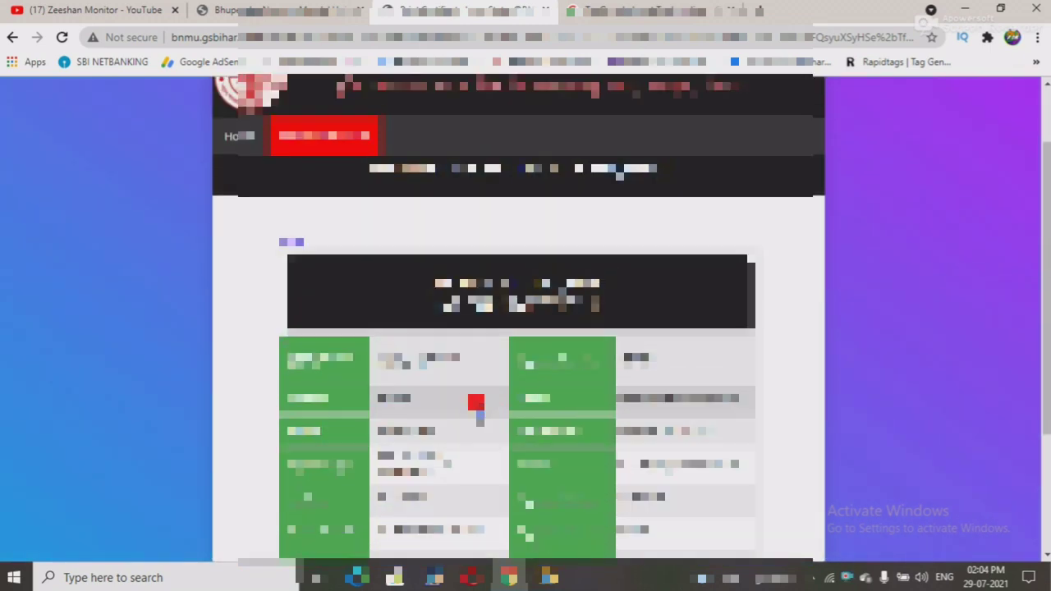
left_click(235, 171)
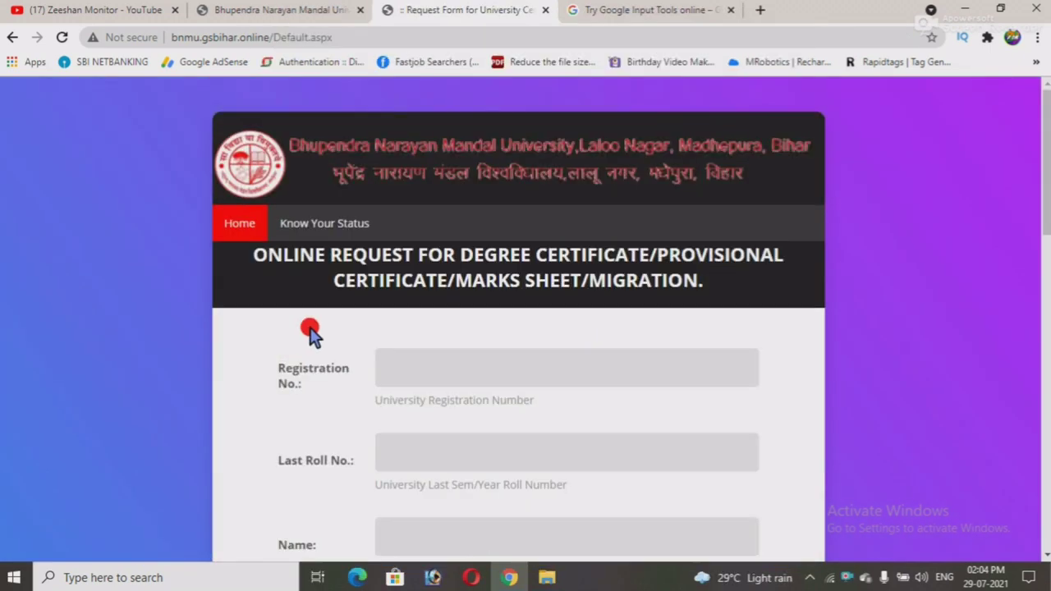
left_click(306, 228)
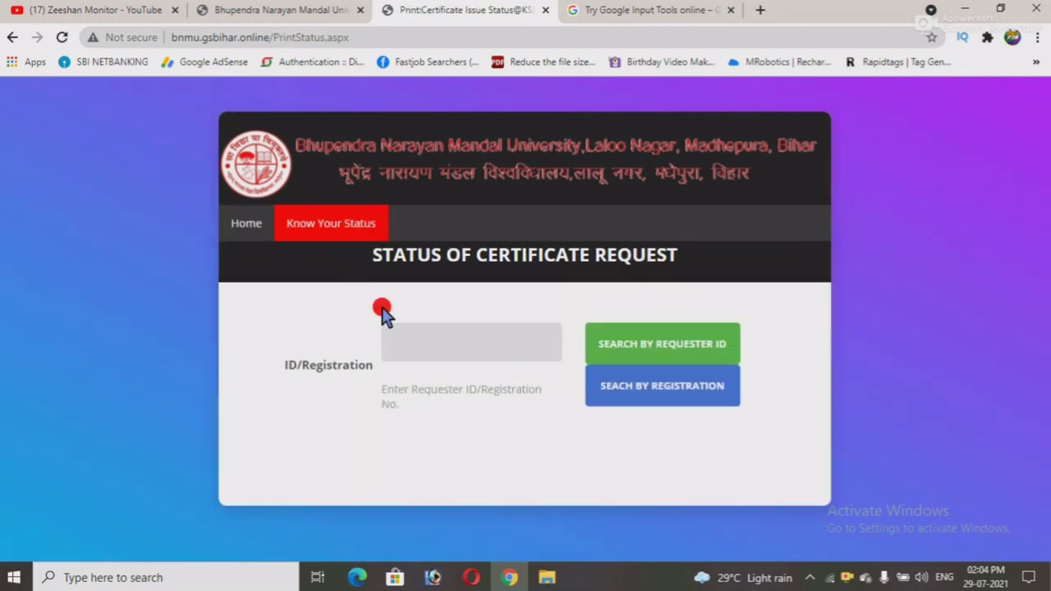
Look up the certificate request's status by its requester ID and examine the request details table
left_click(431, 340)
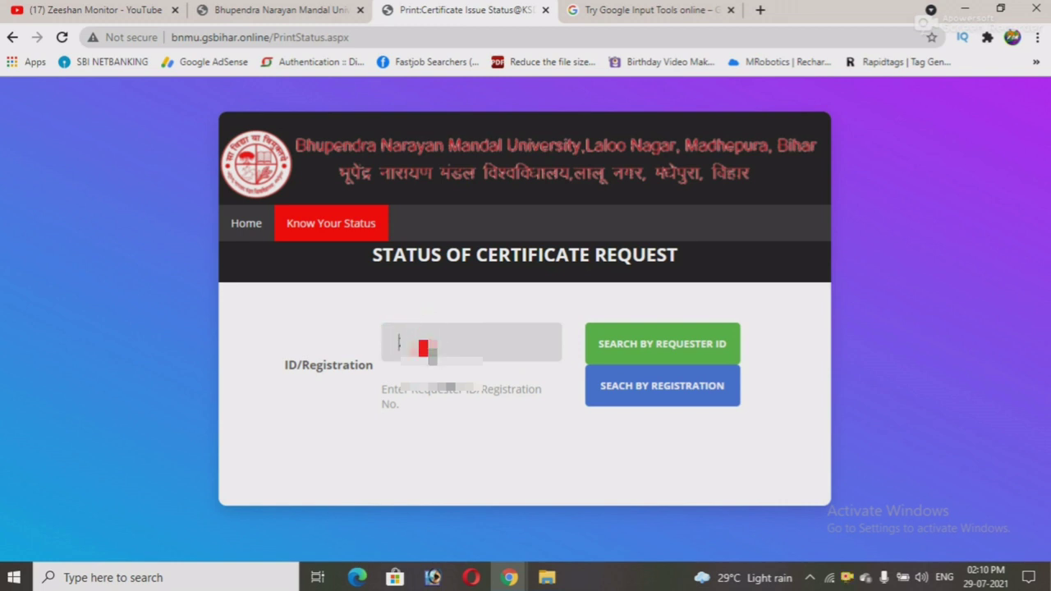
left_click(636, 347)
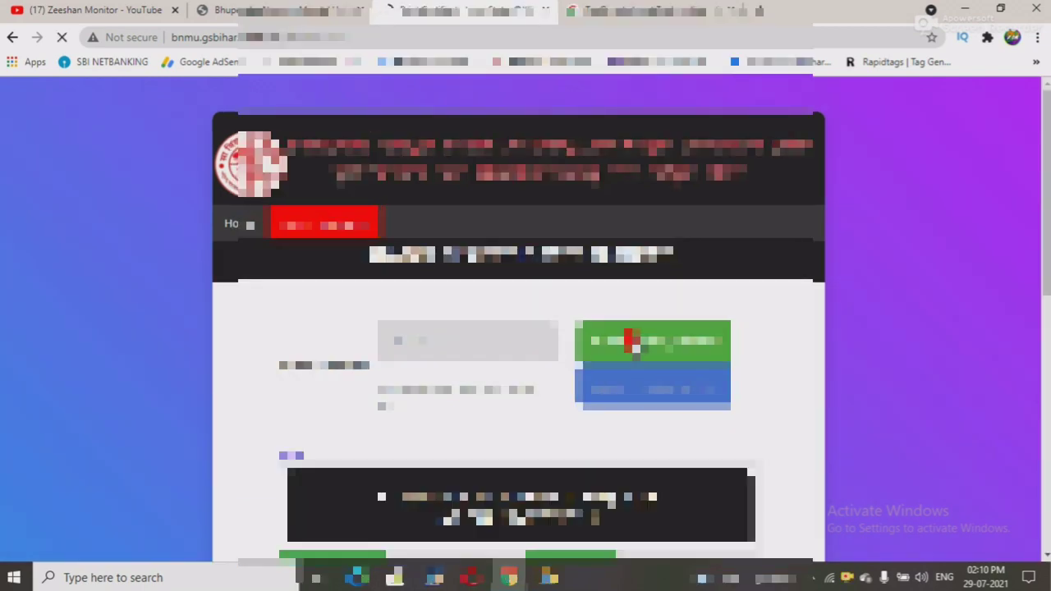
scroll(632, 340, "down", 2)
scroll(493, 282, "down", 2)
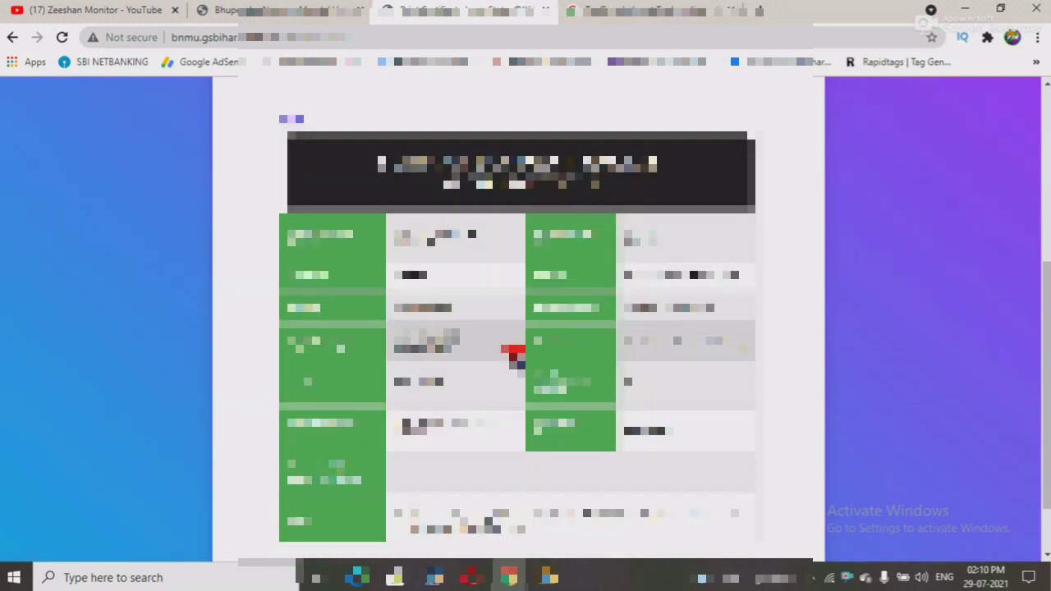
left_click_drag(524, 371, 629, 382)
left_click(649, 379)
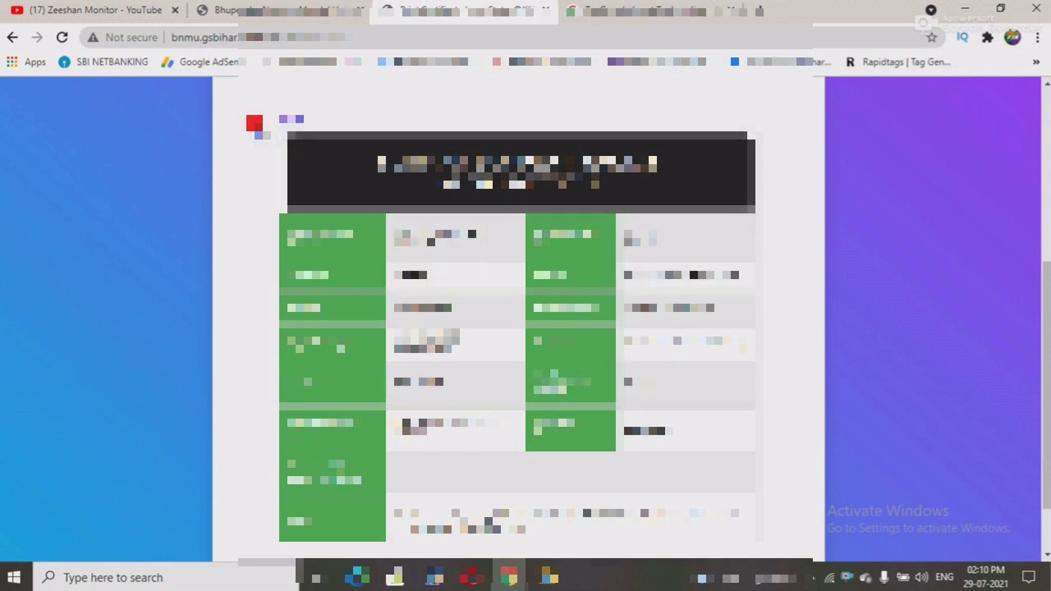
Switch to the Zeeshan Monitor channel on YouTube and browse its uploaded videos
key("ctrl+1")
scroll(493, 230, "down", 1)
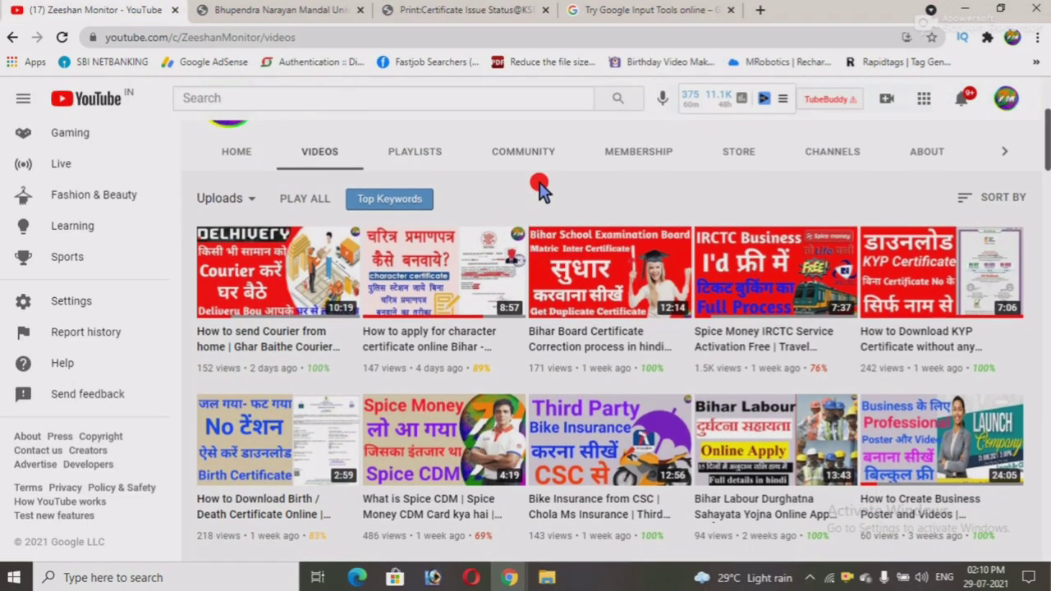
scroll(539, 187, "down", 3)
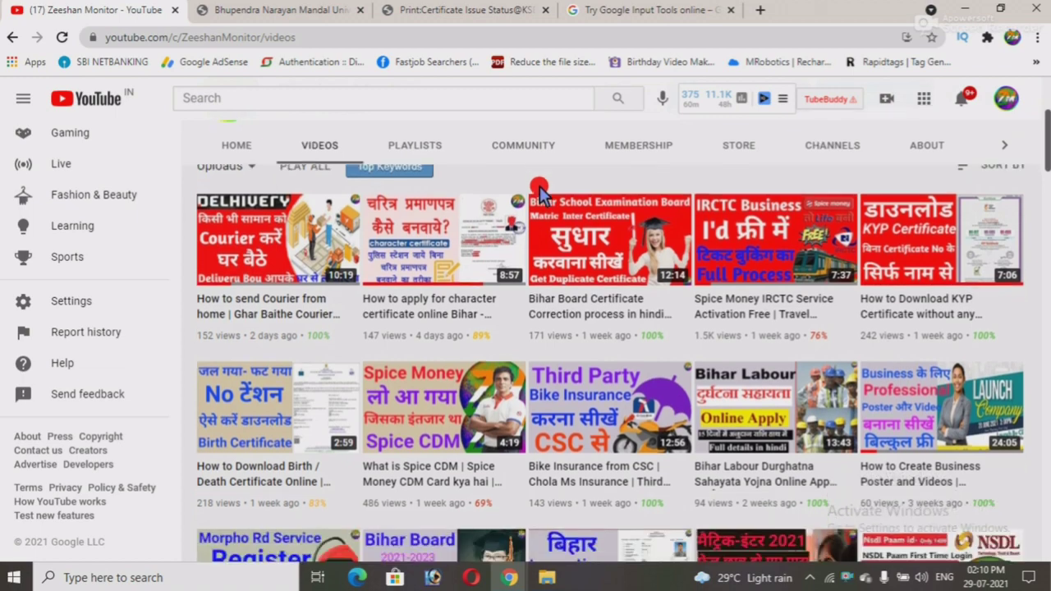
scroll(646, 300, "down", 3)
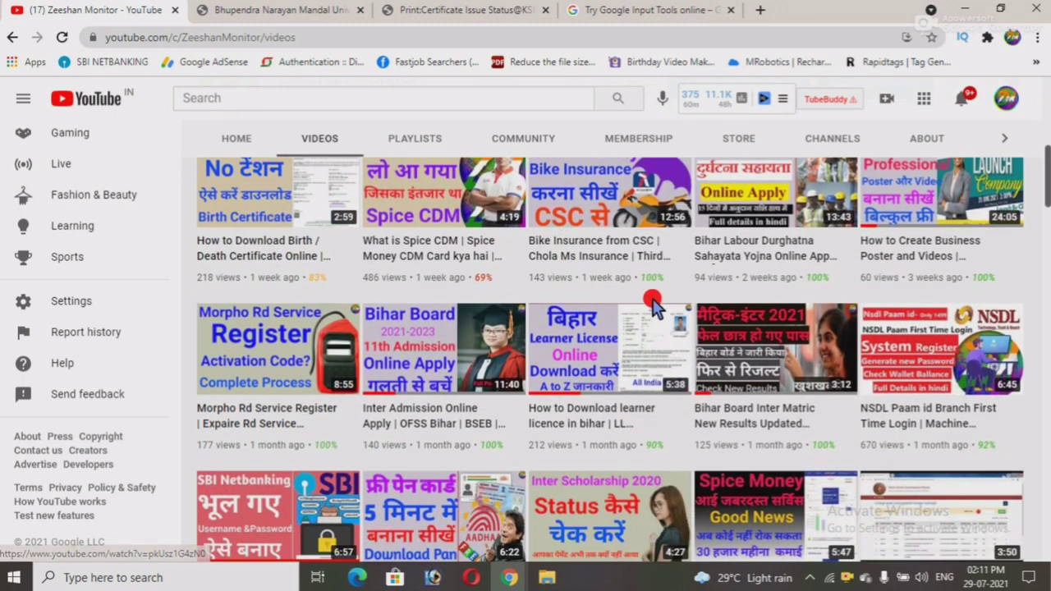